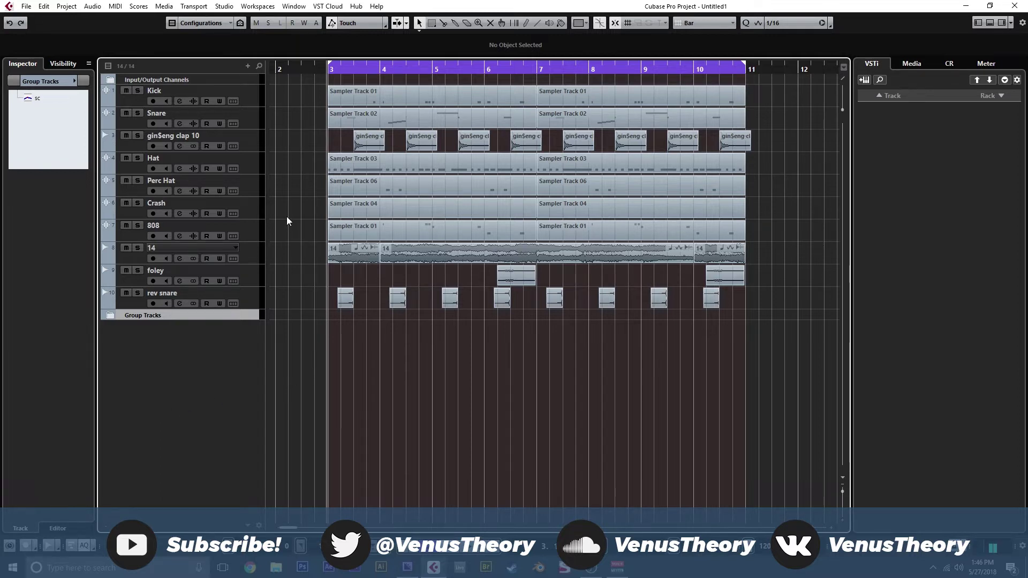
pyautogui.hscroll(1, 284, 218)
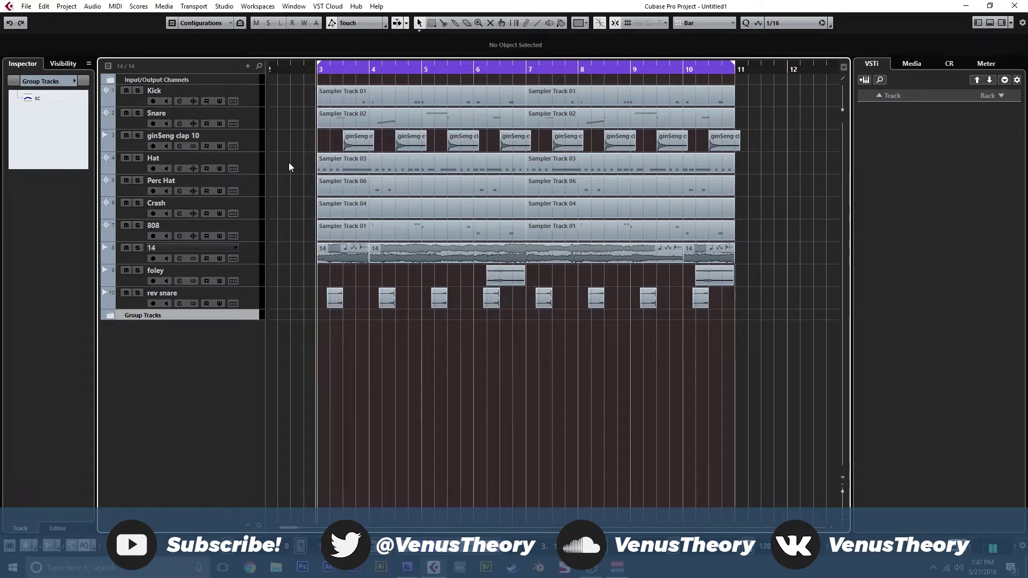
pyautogui.hscroll(1, 300, 121)
pyautogui.hscroll(-2, 283, 131)
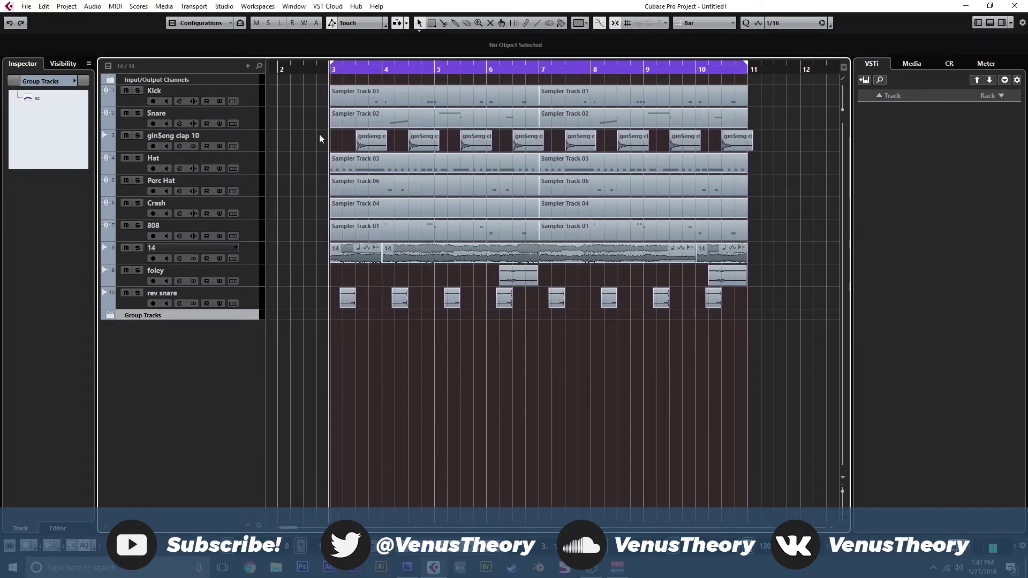
# - Open the Kick track's sampler controls and audition the sample repeatedly on its C3 root key
pyautogui.click(256, 98)
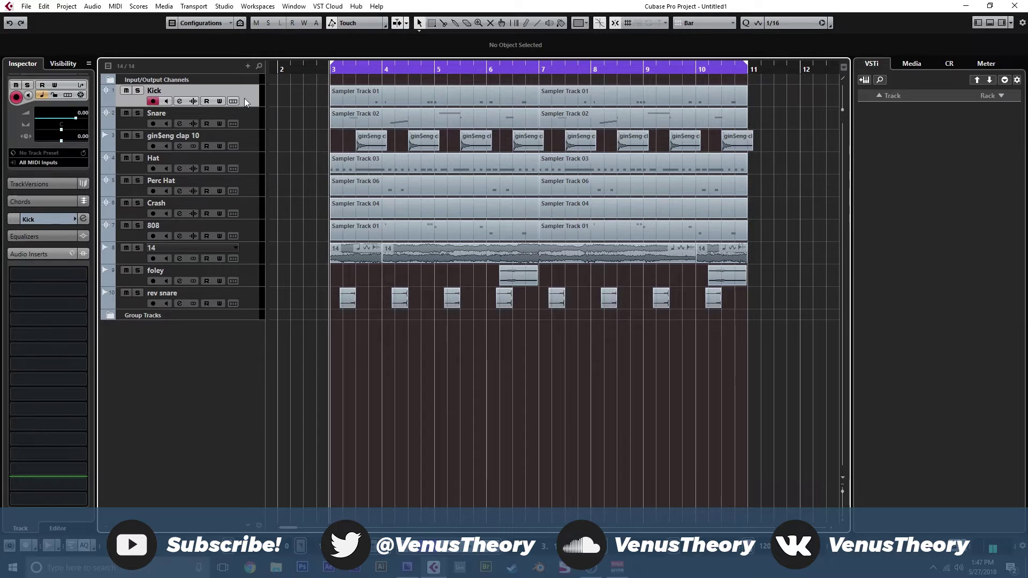
pyautogui.click(193, 100)
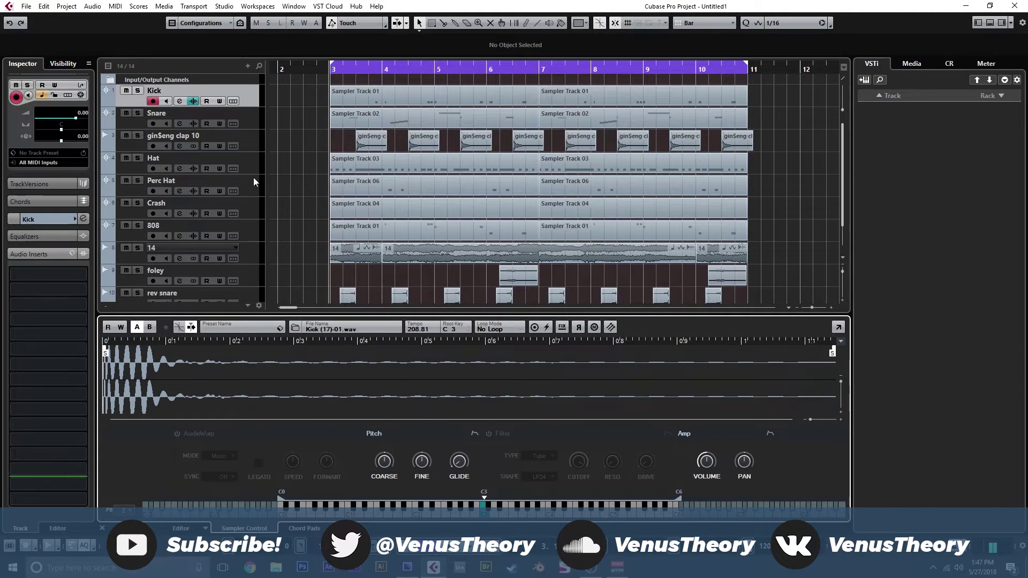
pyautogui.click(483, 515)
pyautogui.click(483, 515)
pyautogui.click(484, 515)
pyautogui.click(484, 515)
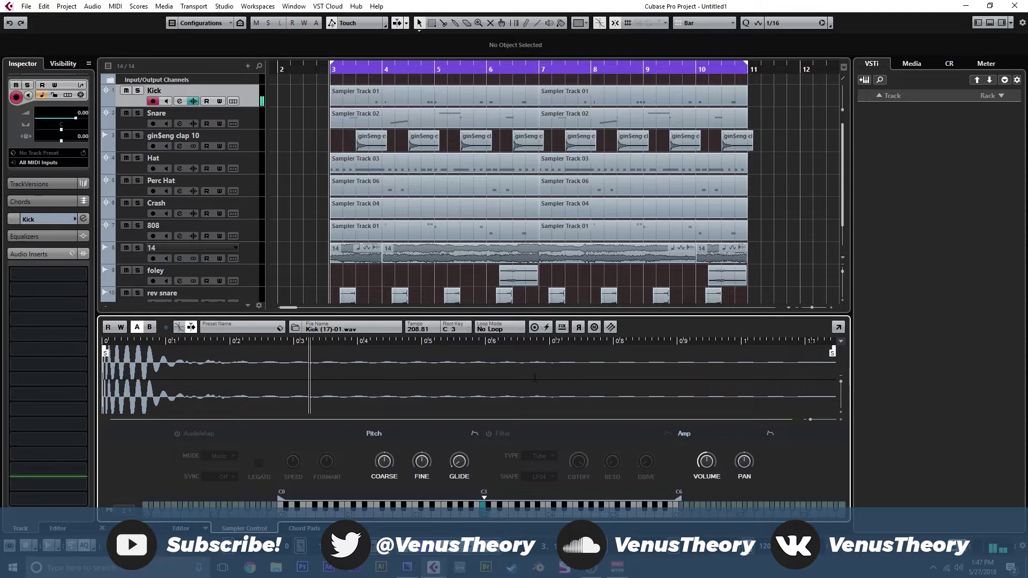
# - Enable one-shot playback for the Kick sample, audition it on C3 and close the sampler controls
pyautogui.click(533, 328)
pyautogui.click(484, 515)
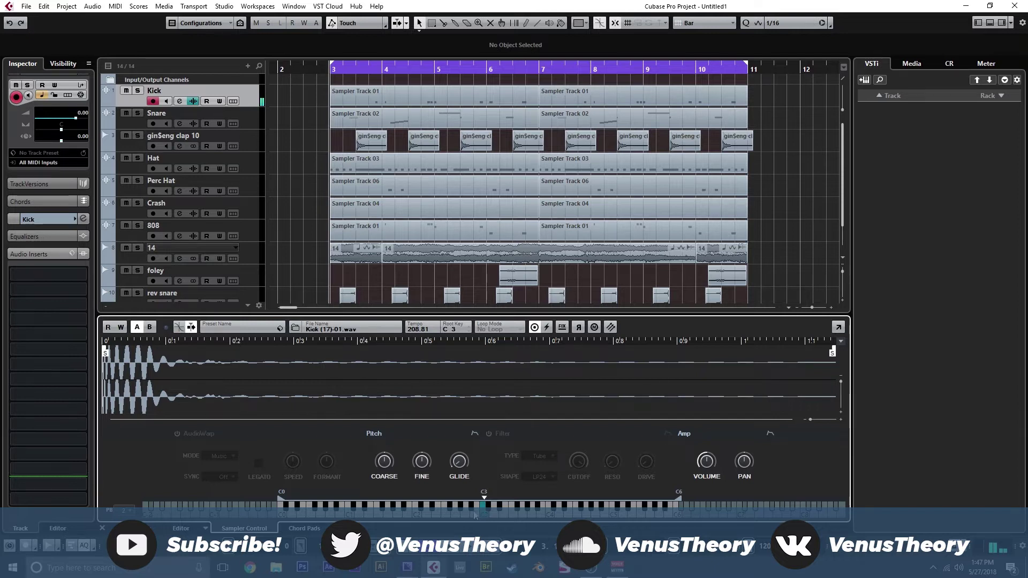
pyautogui.click(102, 527)
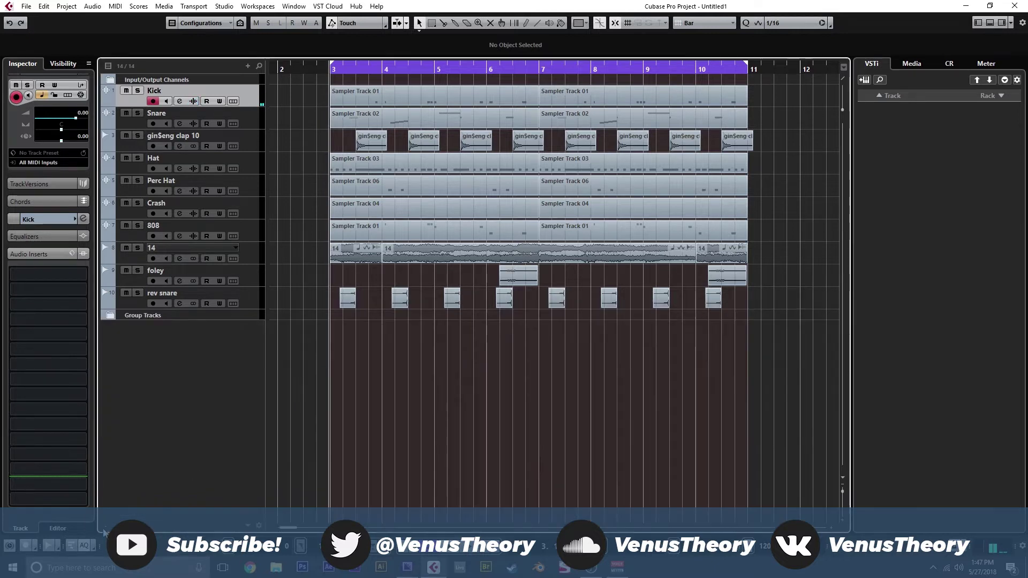
# - Open the Crash track's sampler controls, lower the sample's coarse pitch and turn on its filter
pyautogui.click(254, 217)
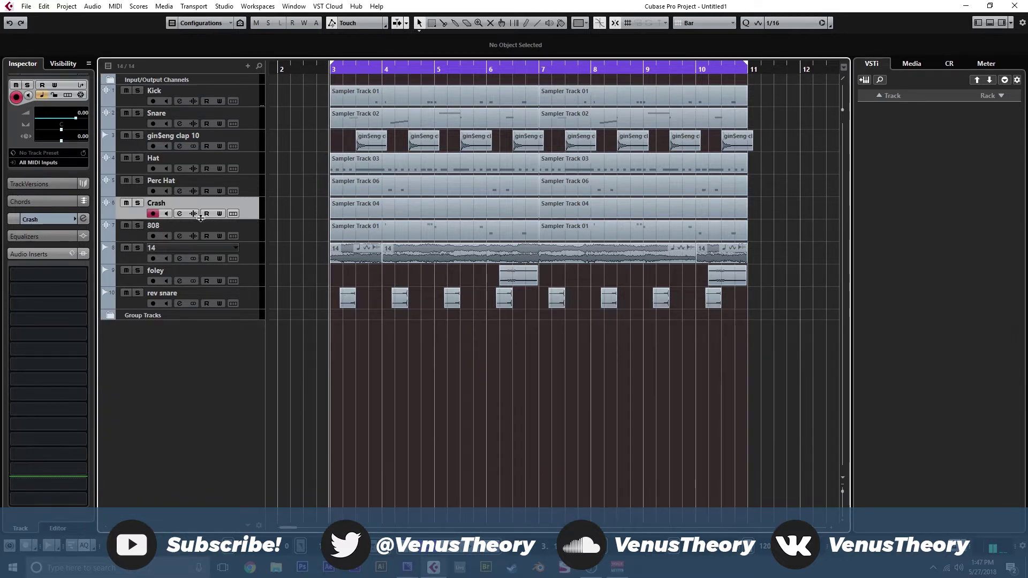
pyautogui.click(193, 213)
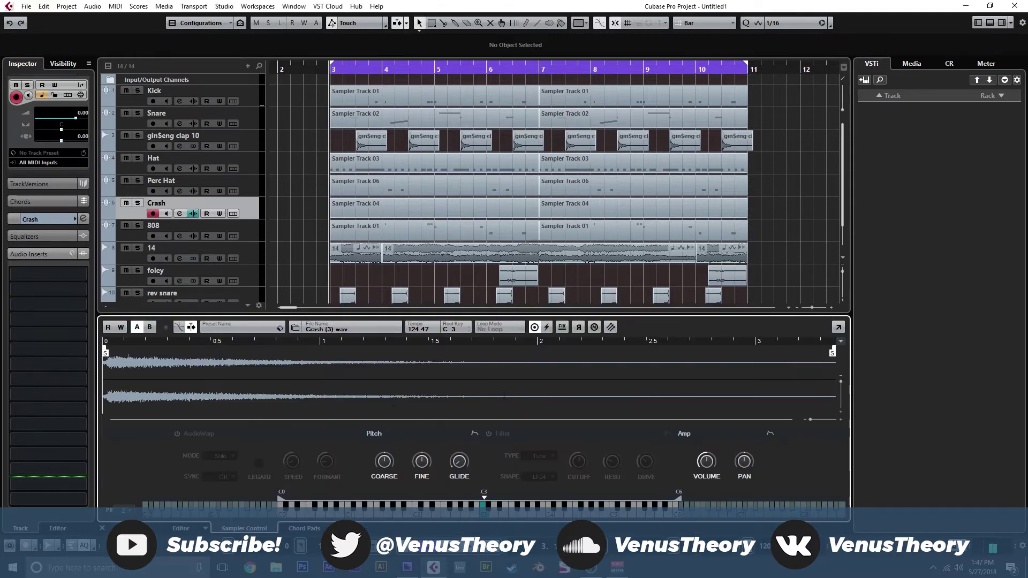
pyautogui.moveTo(383, 461); pyautogui.dragTo(380, 525)
pyautogui.click(490, 434)
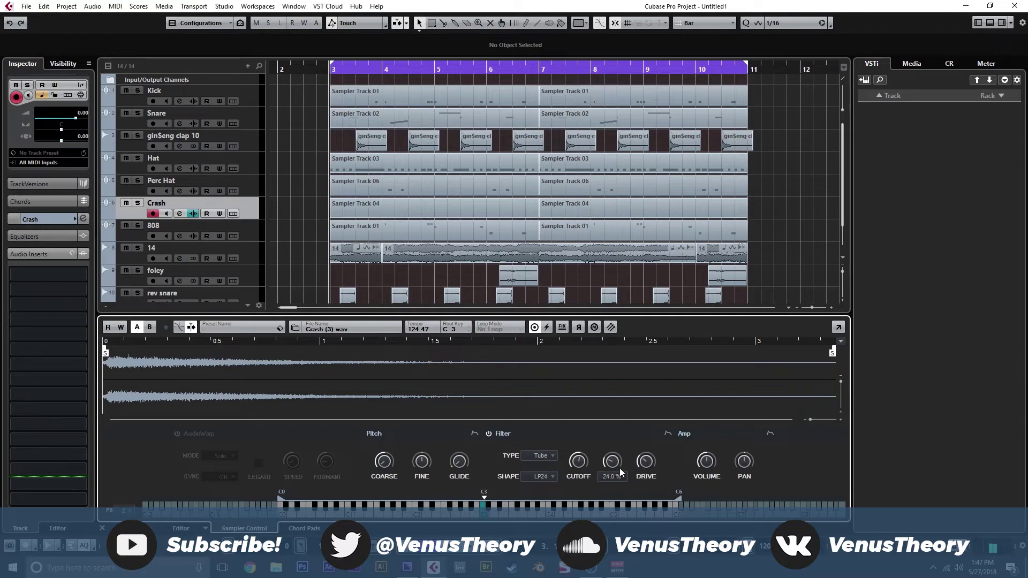
# - Turn on AudioWarp for the Crash sample and audition its formant and speed settings on a low key
pyautogui.click(177, 434)
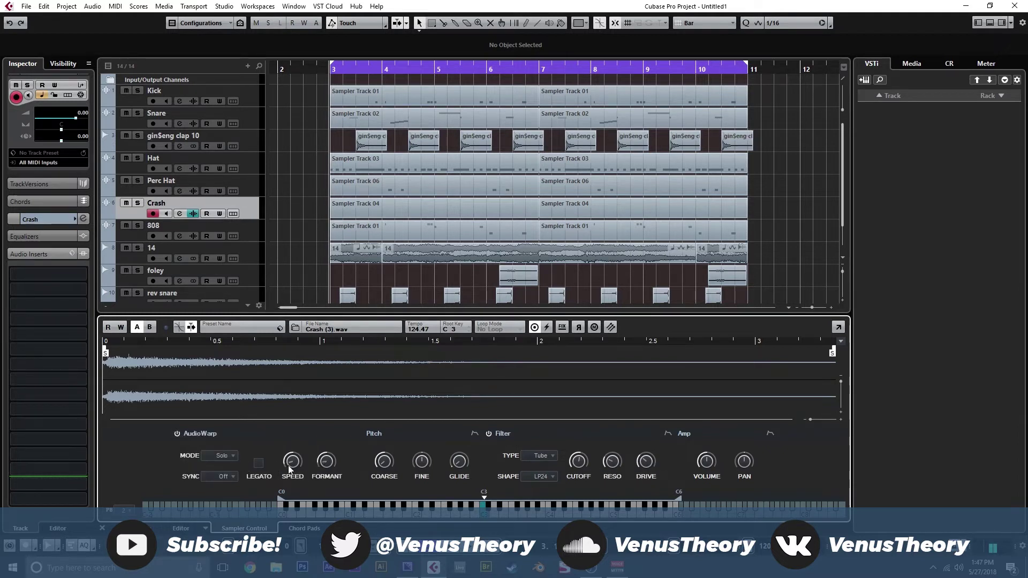
pyautogui.moveTo(328, 471)
pyautogui.click(350, 514)
pyautogui.moveTo(291, 467)
pyautogui.click(350, 513)
# - Turn off AudioWarp and the filter for the Crash sample and close the sampler controls
pyautogui.click(176, 433)
pyautogui.click(488, 433)
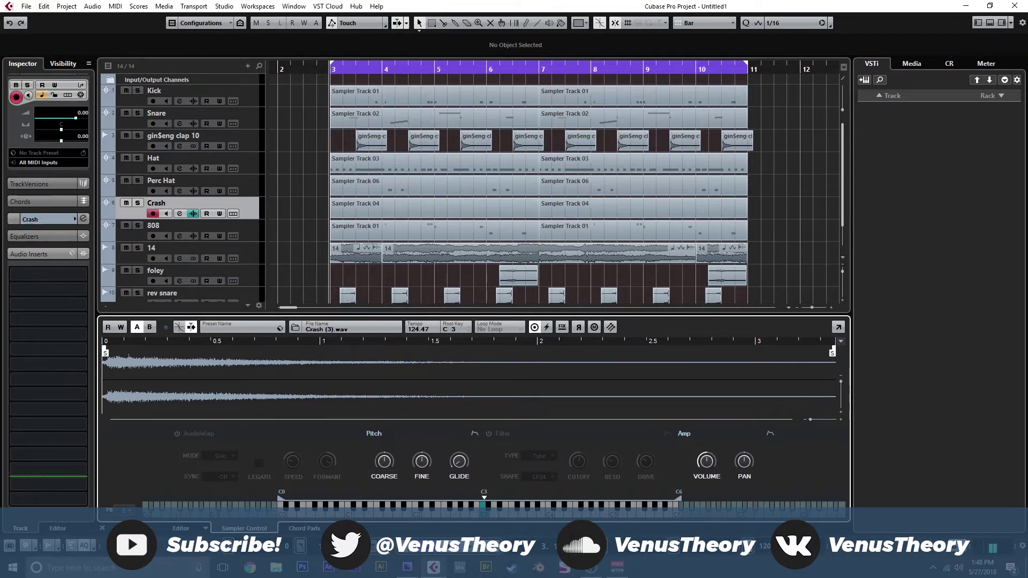
pyautogui.click(102, 529)
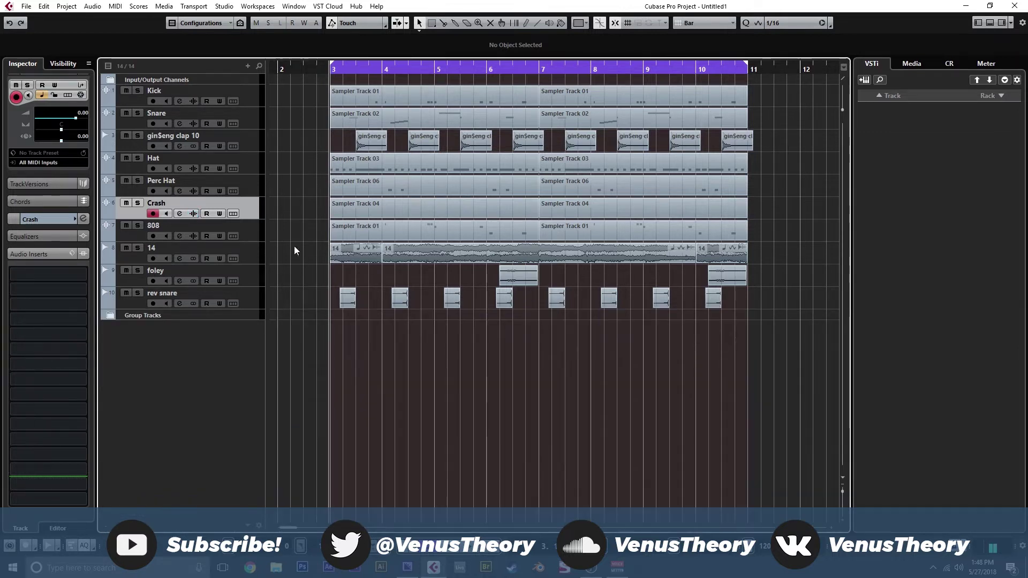
# - Open the 808 track's sampler controls, audition its A1 root key, review the filter settings and close the controls
pyautogui.click(251, 232)
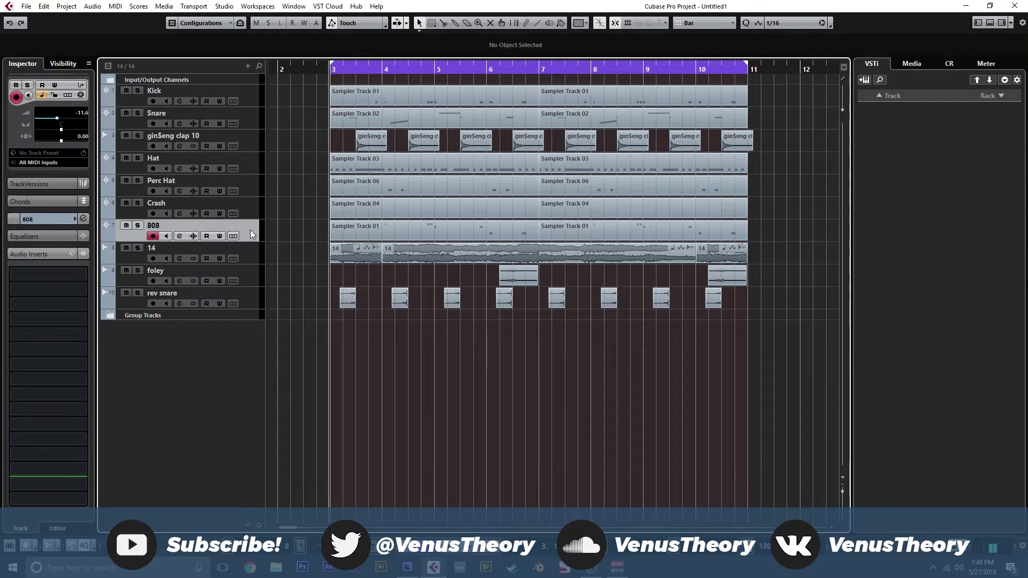
pyautogui.click(194, 236)
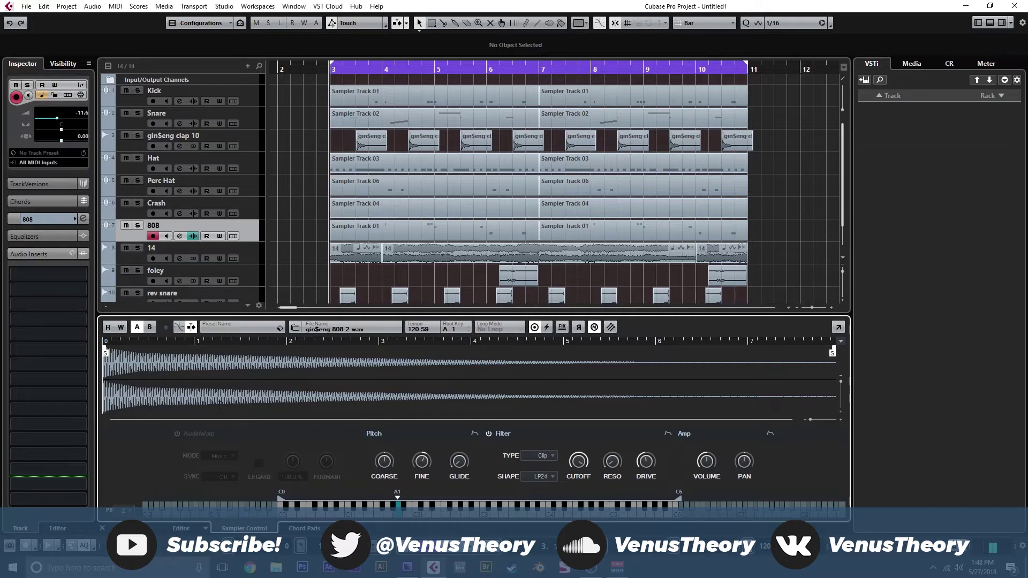
pyautogui.click(398, 517)
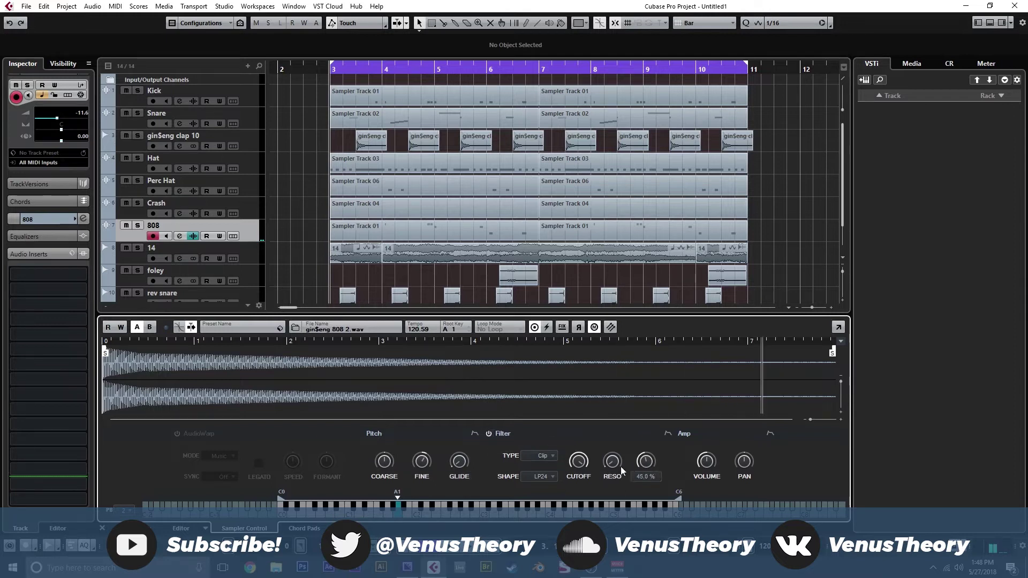
pyautogui.click(242, 529)
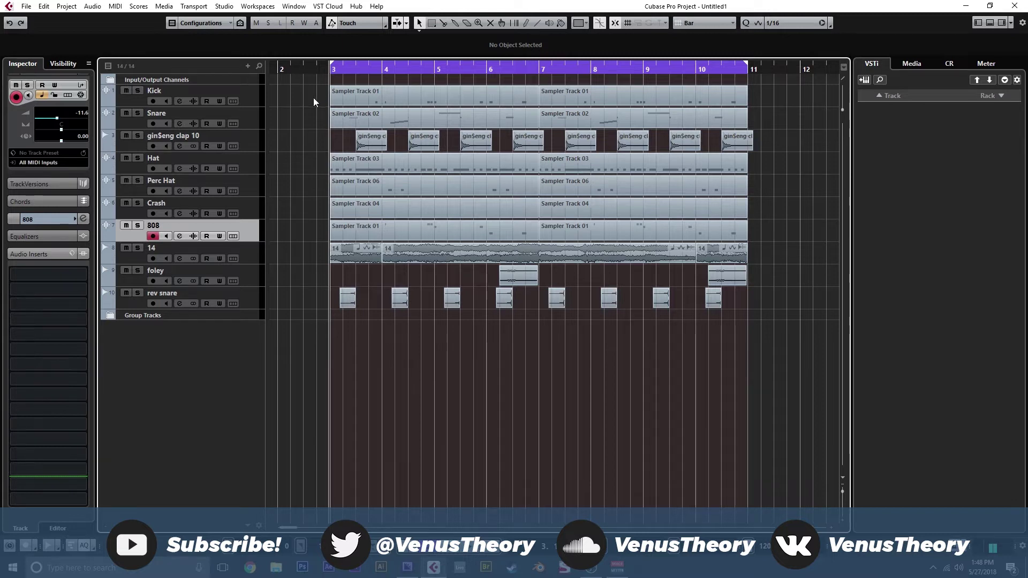
# - Play back the looped beat from bar 3 to hear all the tracks together
pyautogui.press('space')
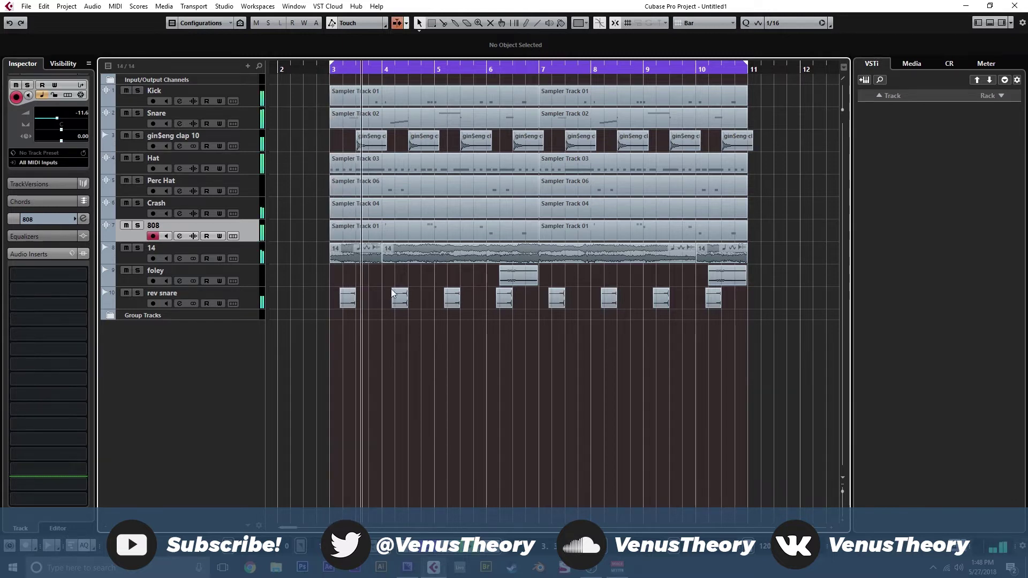
pyautogui.hscroll(3, 398, 342)
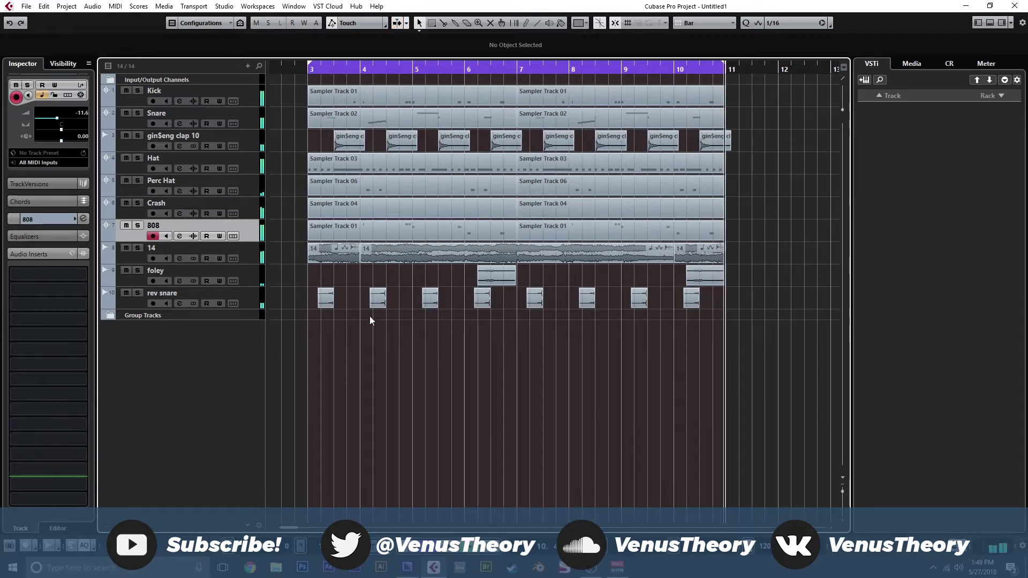
pyautogui.click(126, 226)
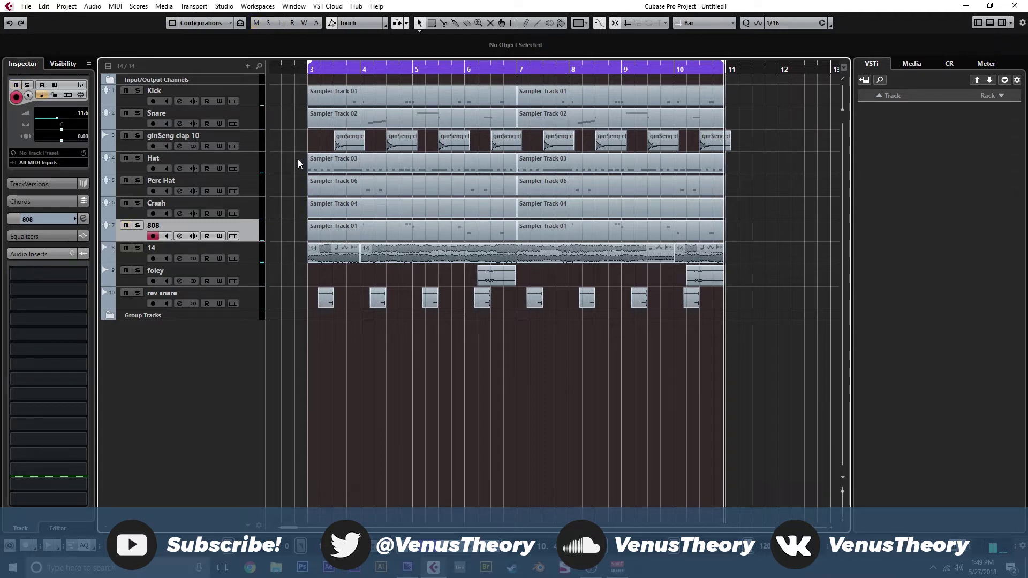
# - Open the first Snare part, starting at bar 3, in the note editor
pyautogui.click(258, 123)
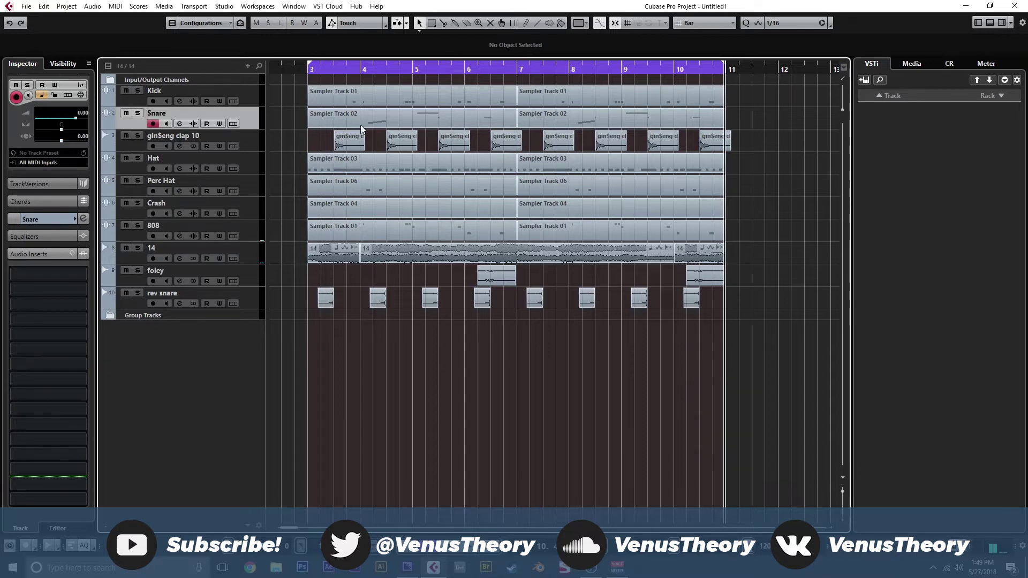
pyautogui.doubleClick(374, 124)
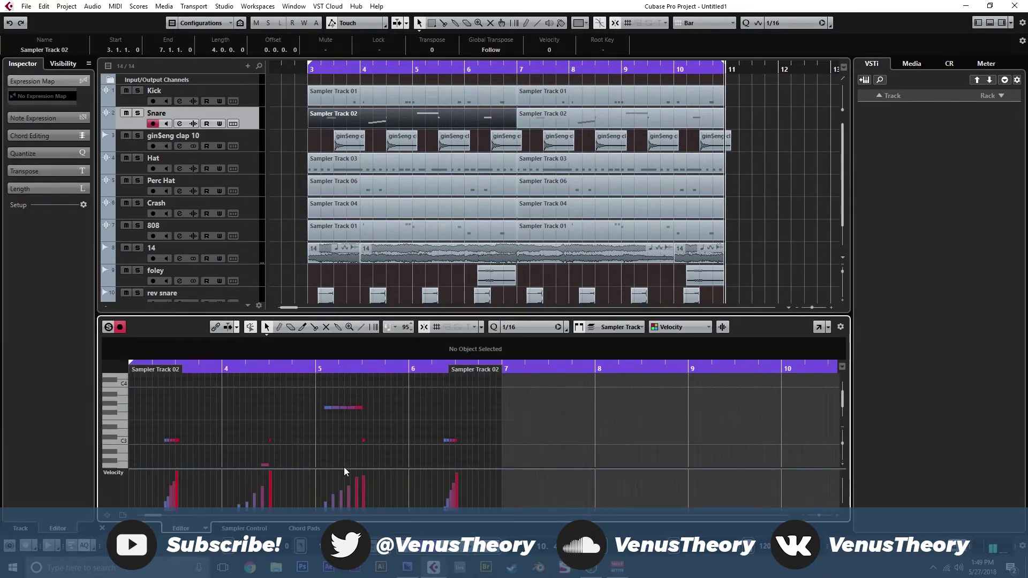
pyautogui.moveTo(304, 464); pyautogui.dragTo(362, 440)
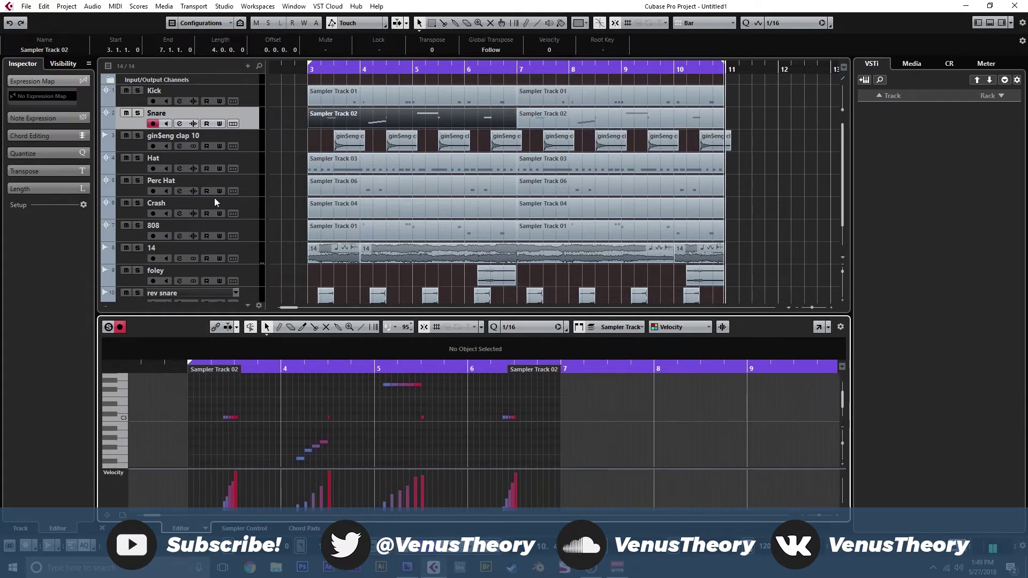
# - Solo the Snare track and move the playback cursor to the start of bar 3
pyautogui.click(138, 113)
pyautogui.click(308, 70)
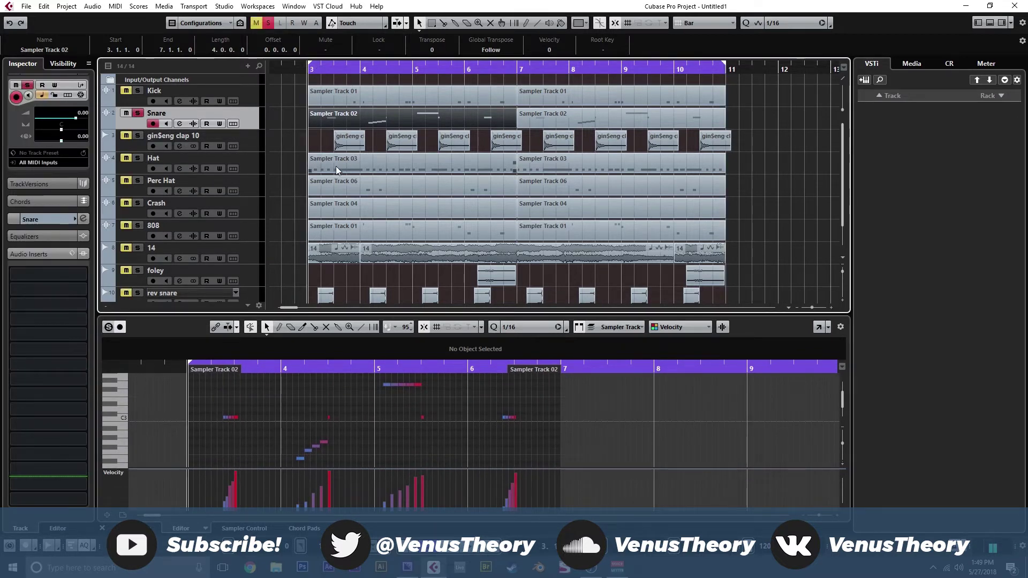
pyautogui.press('h')
pyautogui.press('h')
pyautogui.press('h')
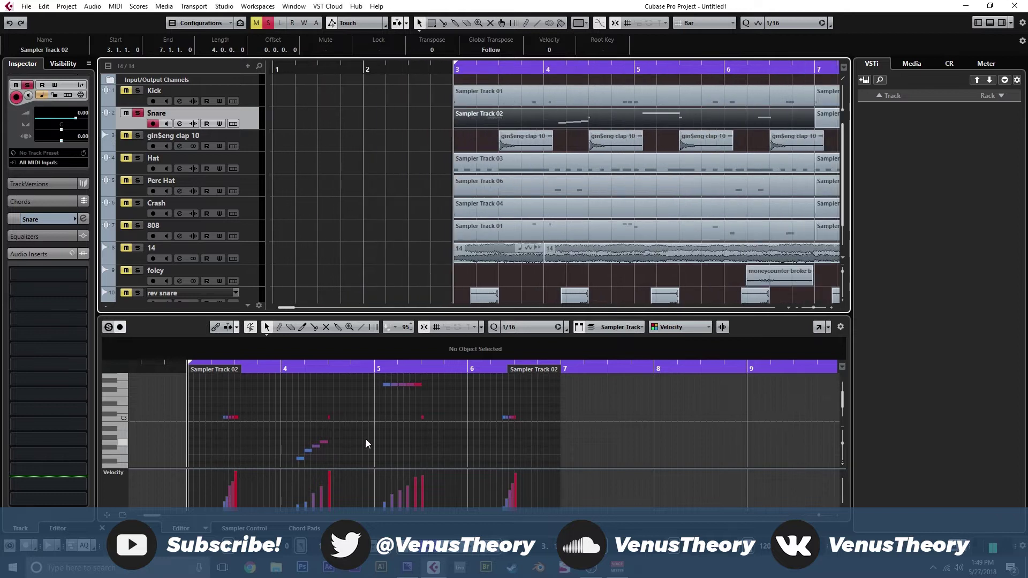
# - Examine the pitches and velocities of the snare roll notes between bars 3 and 7
pyautogui.press('g')
pyautogui.press('g')
pyautogui.click(410, 420)
pyautogui.press('h')
pyautogui.press('h')
pyautogui.moveTo(591, 447); pyautogui.dragTo(387, 449)
pyautogui.press('g')
pyautogui.hscroll(-3, 388, 449)
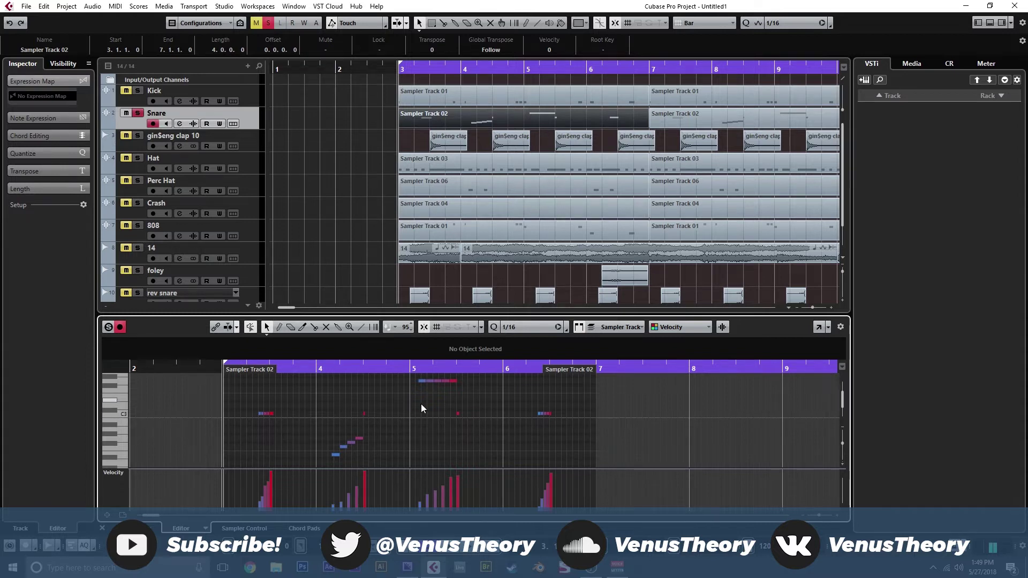
# - Audition the snare sample on a high C key of the note editor's keyboard
pyautogui.scroll(3, 426, 423)
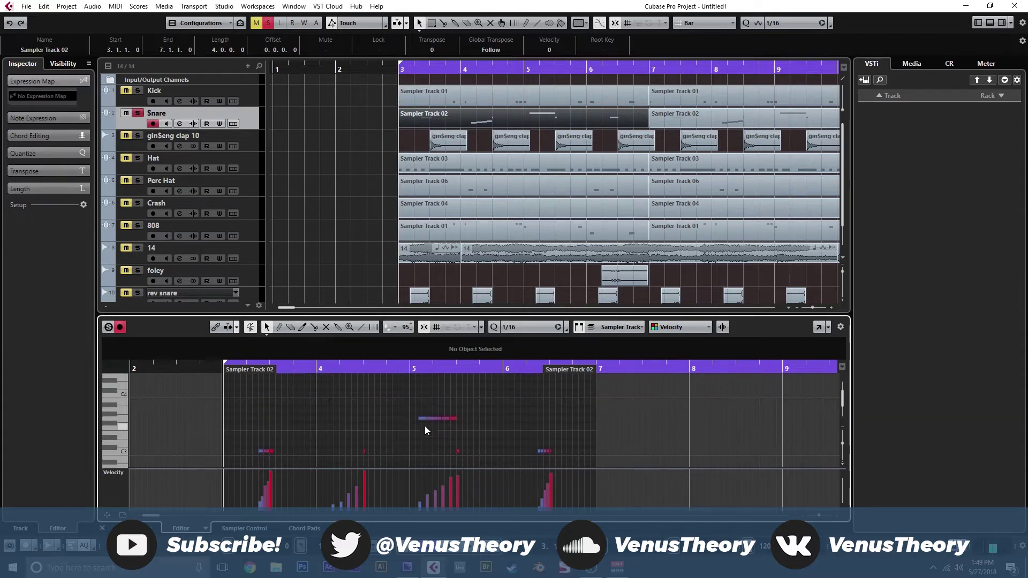
pyautogui.scroll(8, 425, 427)
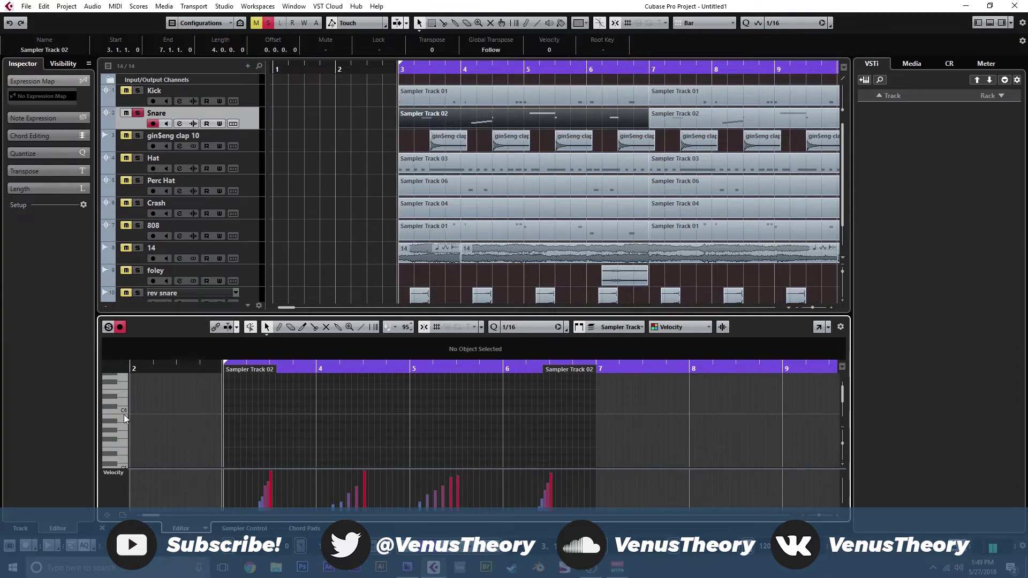
pyautogui.click(124, 413)
pyautogui.scroll(-15, 168, 420)
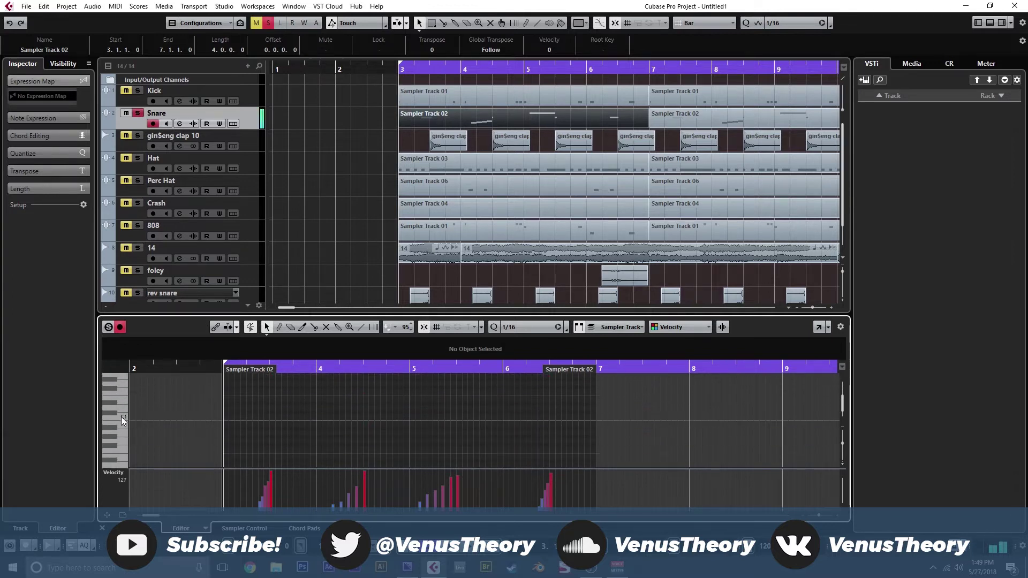
pyautogui.scroll(8, 382, 410)
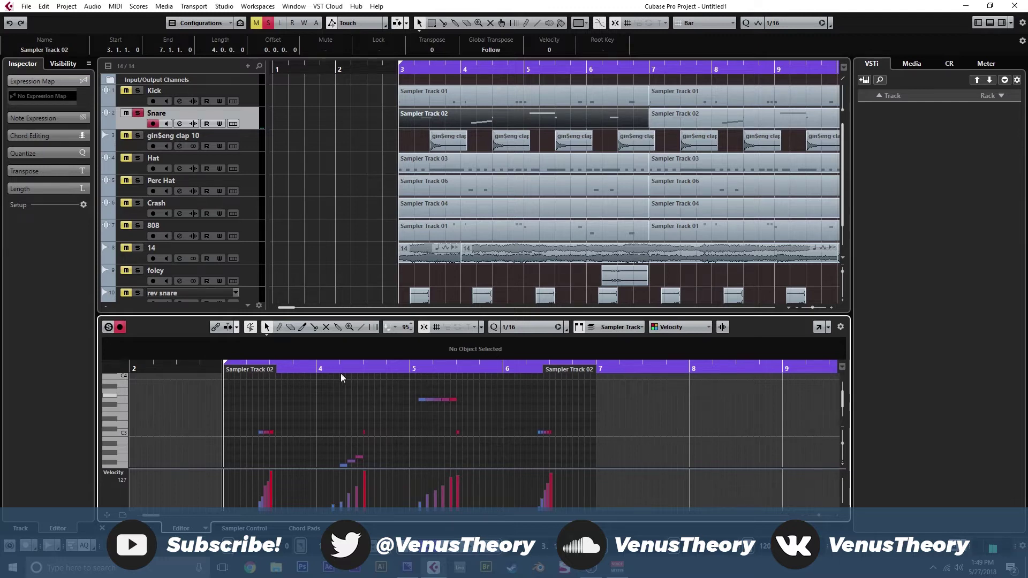
pyautogui.scroll(-1, 390, 428)
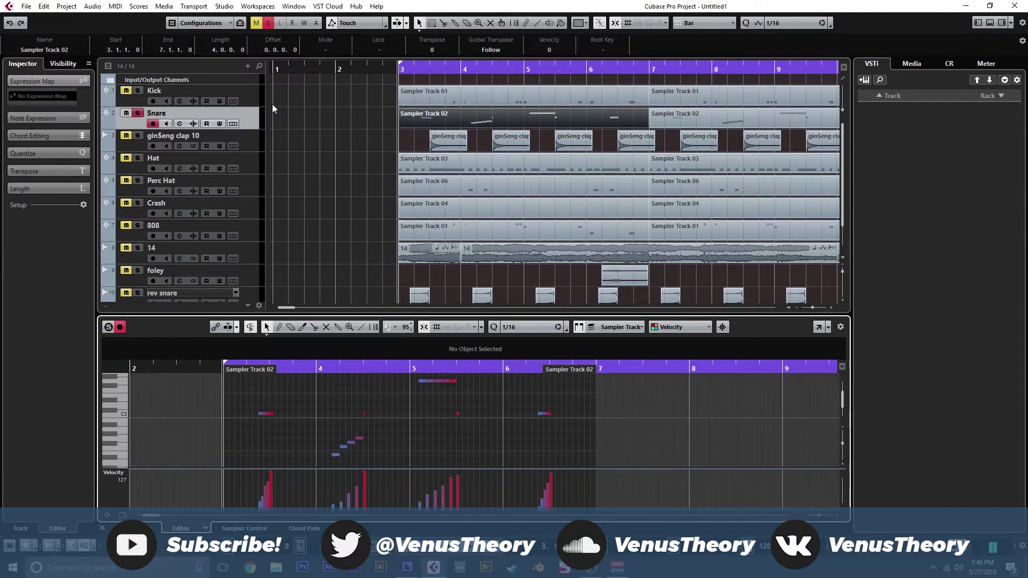
pyautogui.click(251, 99)
pyautogui.click(254, 110)
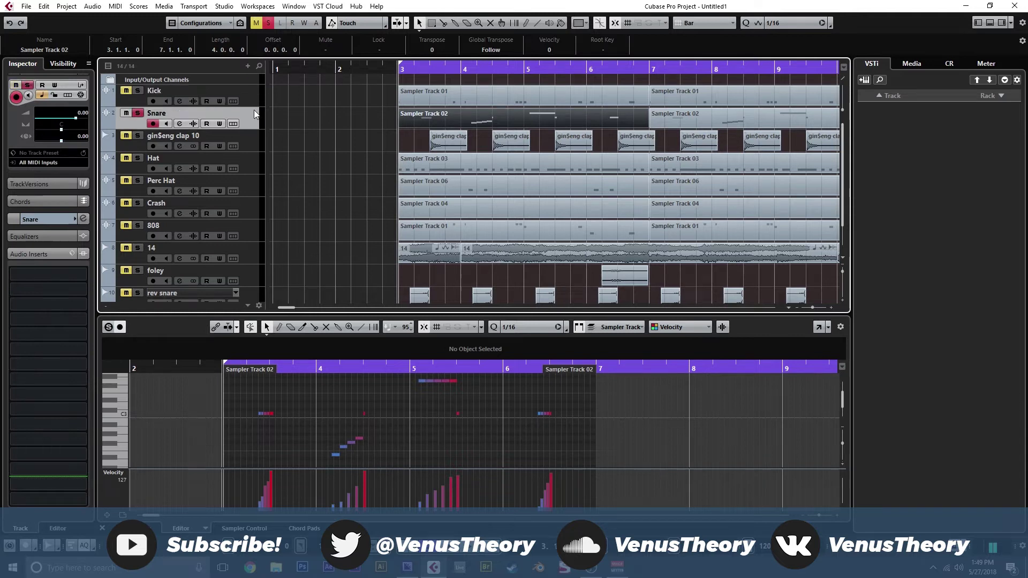
pyautogui.click(253, 160)
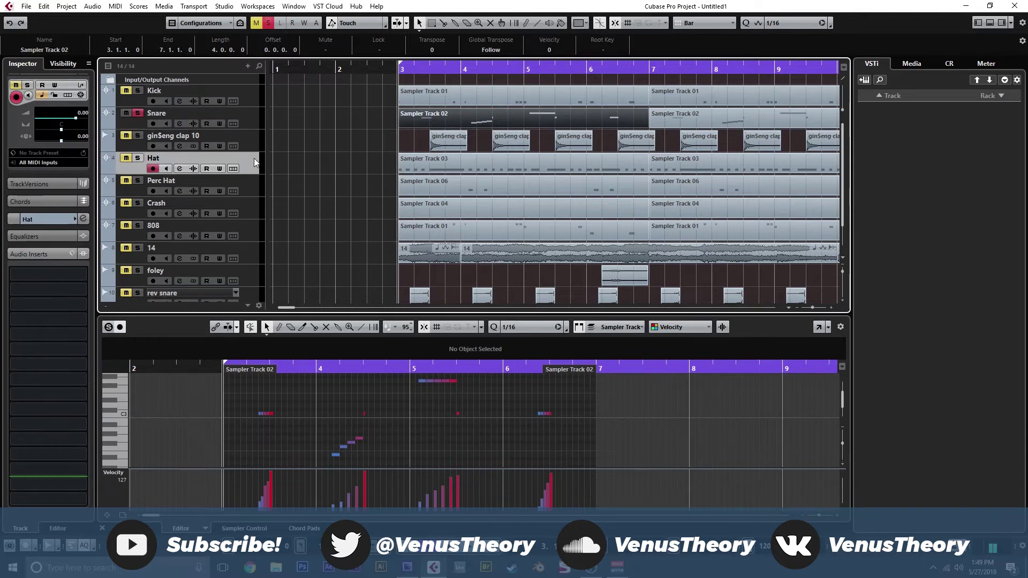
pyautogui.click(272, 124)
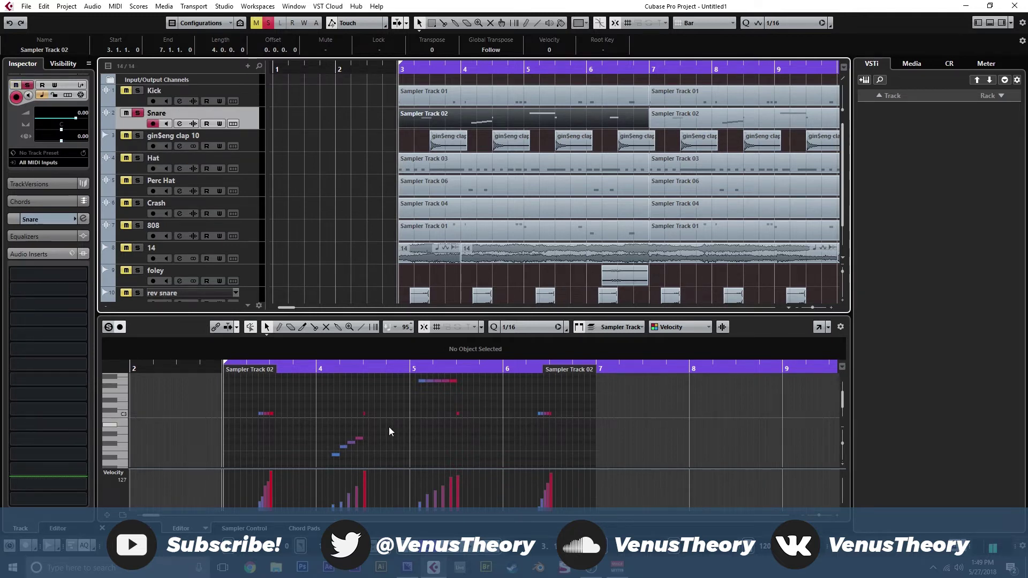
pyautogui.press('h')
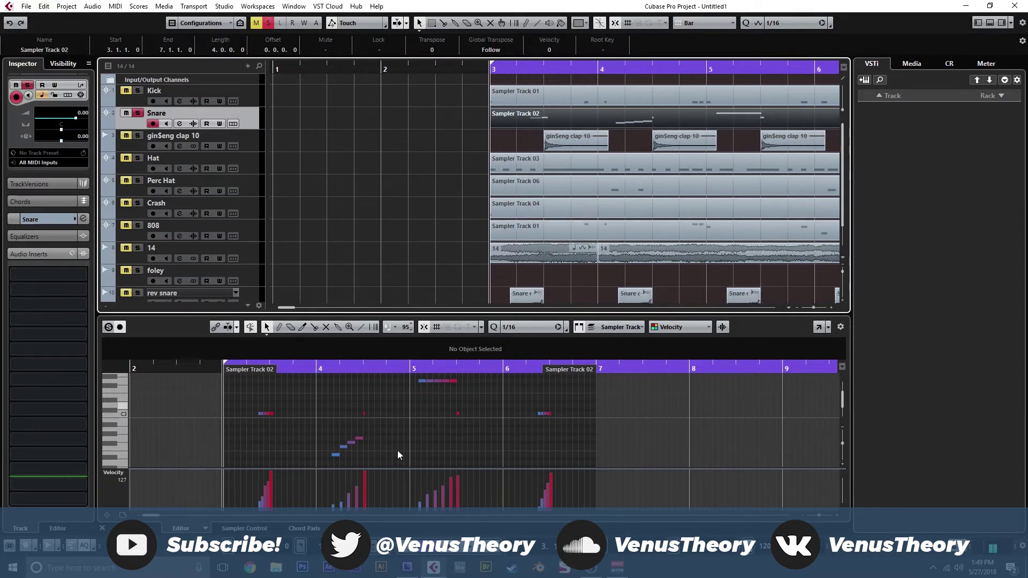
# - Play the soloed Snare track from bar 3 and examine its roll notes in the note editor
pyautogui.click(402, 445)
pyautogui.press('h')
pyautogui.press('h')
pyautogui.press('h')
pyautogui.moveTo(618, 441); pyautogui.dragTo(287, 439)
pyautogui.press('g')
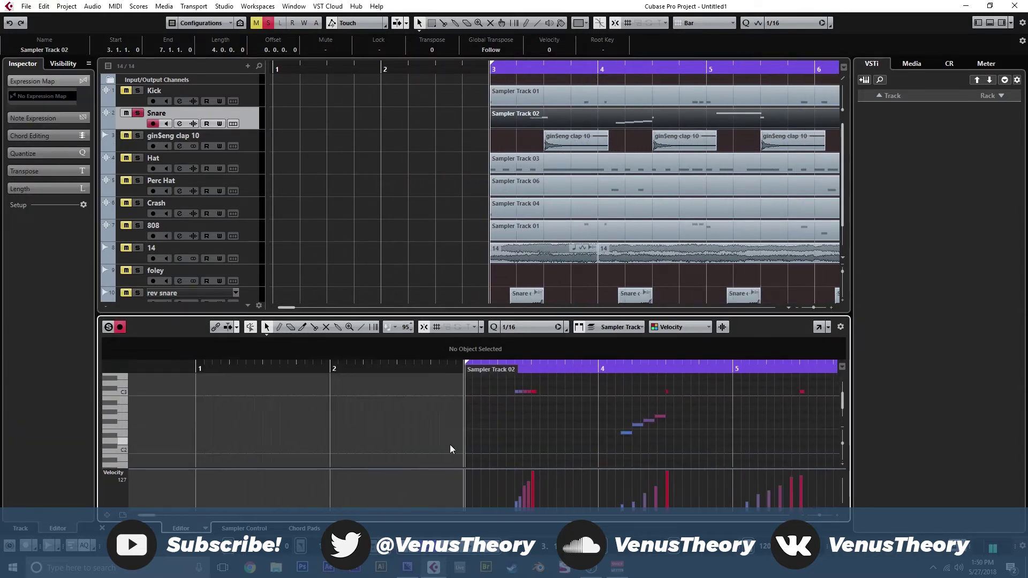
pyautogui.hscroll(5, 449, 448)
pyautogui.moveTo(626, 431); pyautogui.dragTo(596, 431)
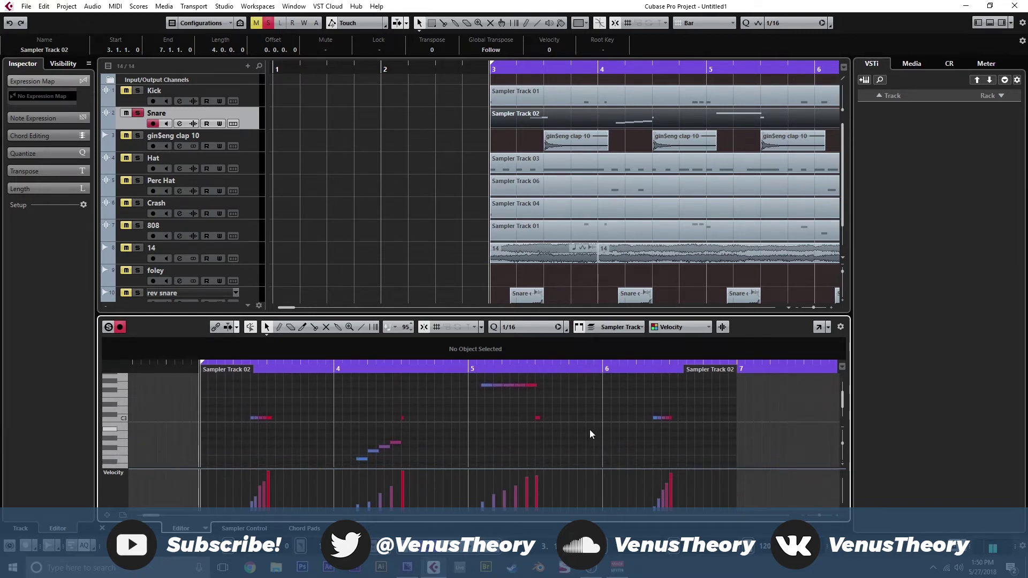
pyautogui.press('space')
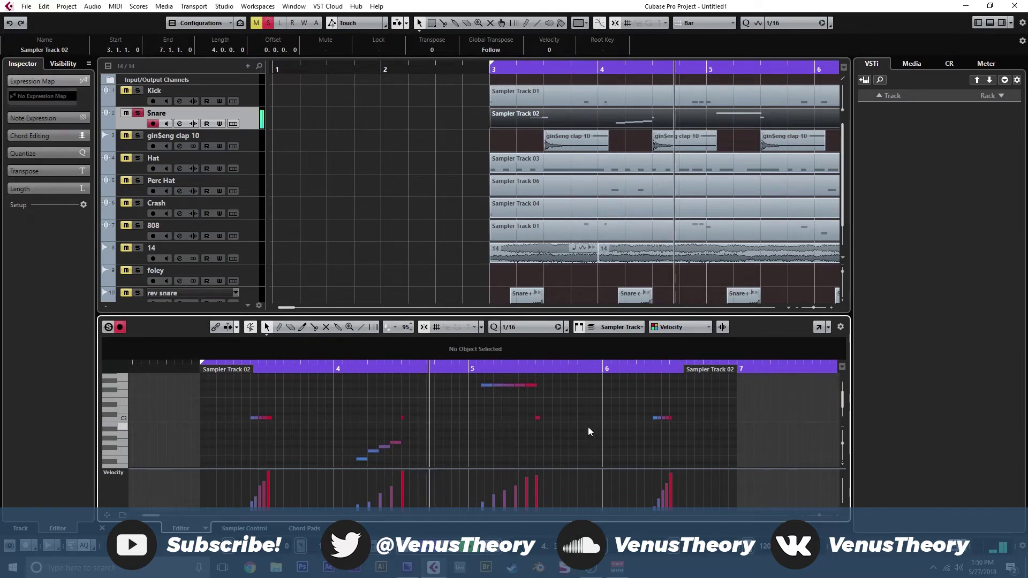
# - Lower the repeated snare roll notes in bar 5 into a descending run ending on D#3 and play it from bar 5
pyautogui.moveTo(587, 426); pyautogui.dragTo(415, 442)
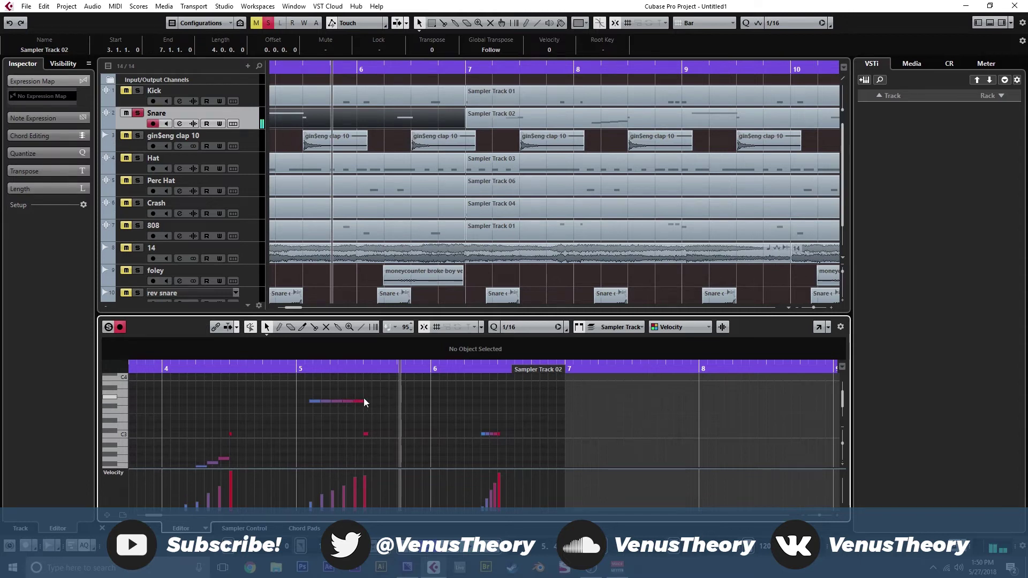
pyautogui.moveTo(324, 401); pyautogui.dragTo(352, 418)
pyautogui.click(337, 401)
pyautogui.click(361, 404)
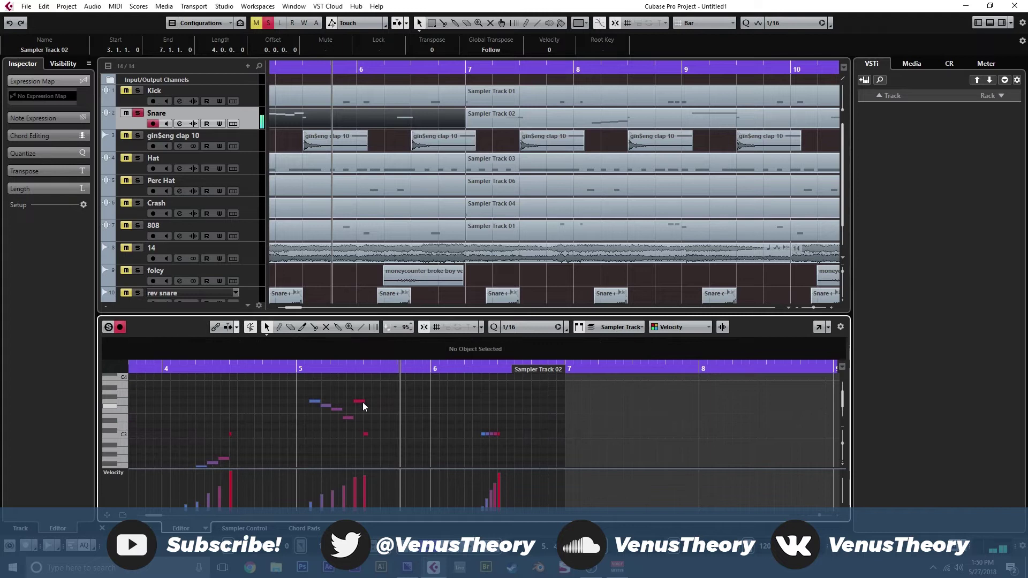
pyautogui.click(362, 403)
pyautogui.press('Down')
pyautogui.press('Down')
pyautogui.press('Down')
pyautogui.press('Down')
pyautogui.press('Down')
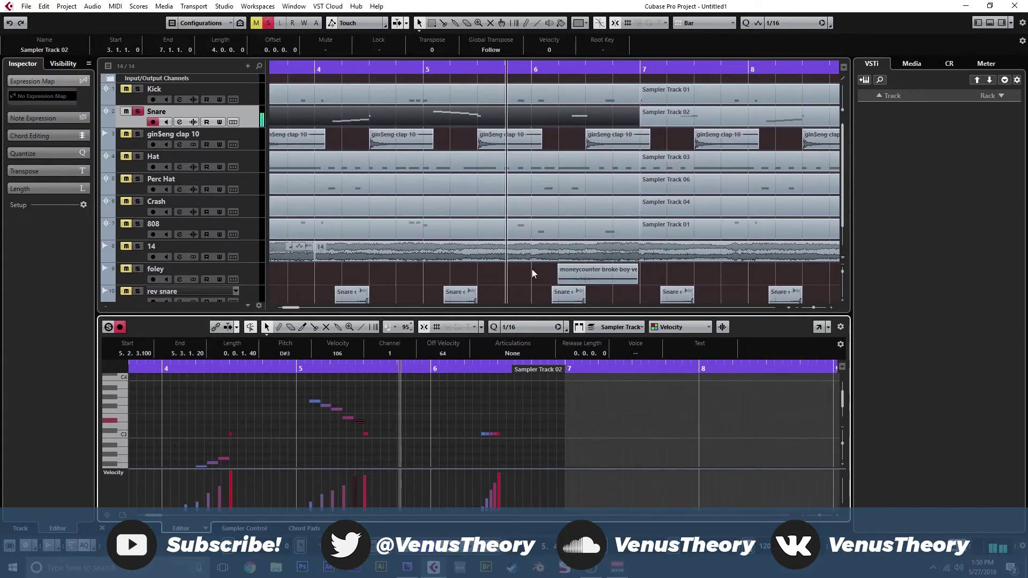
pyautogui.click(380, 70)
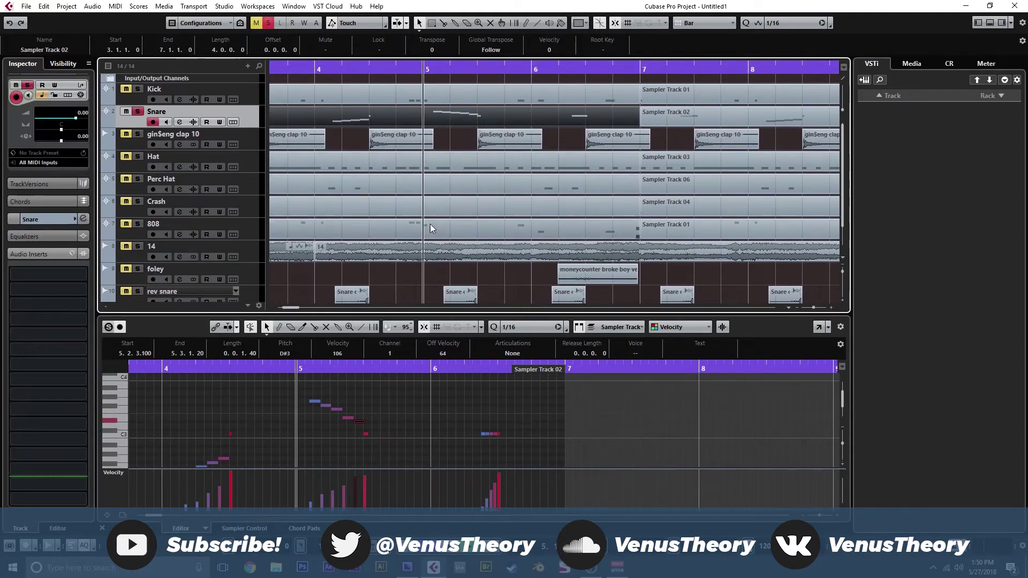
pyautogui.press('space')
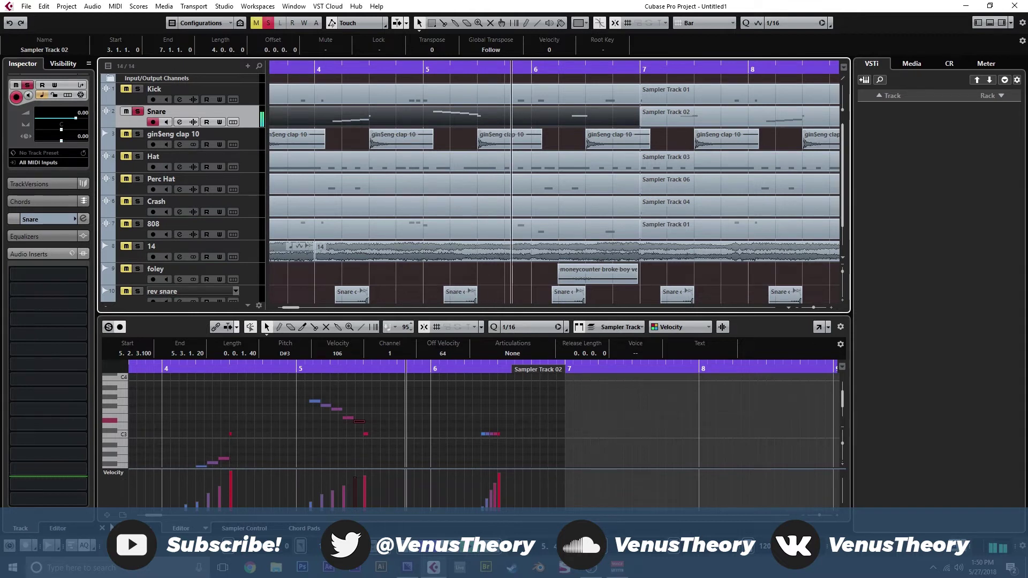
# - Close the note editor and clear all track solos
pyautogui.click(102, 529)
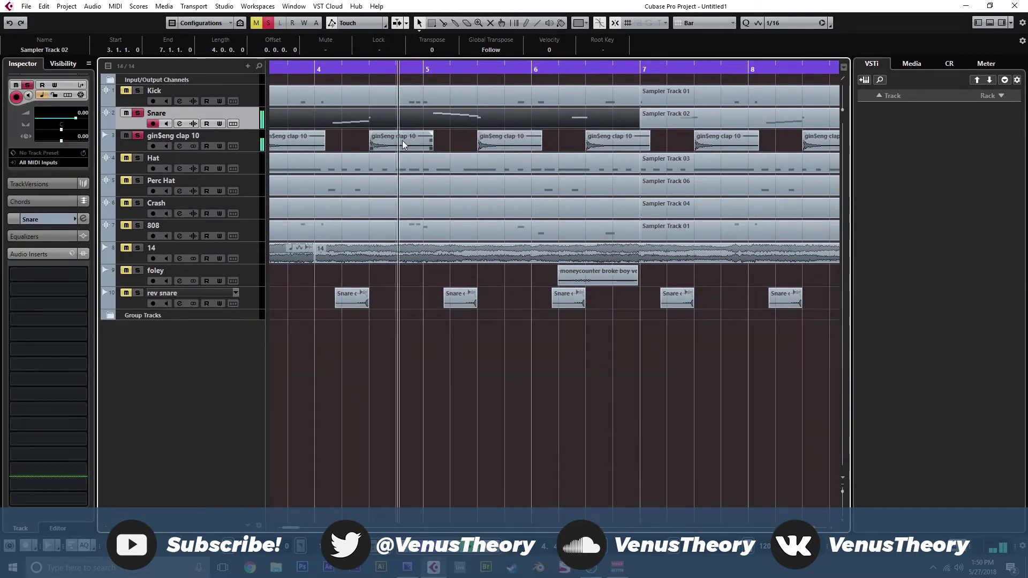
pyautogui.click(267, 23)
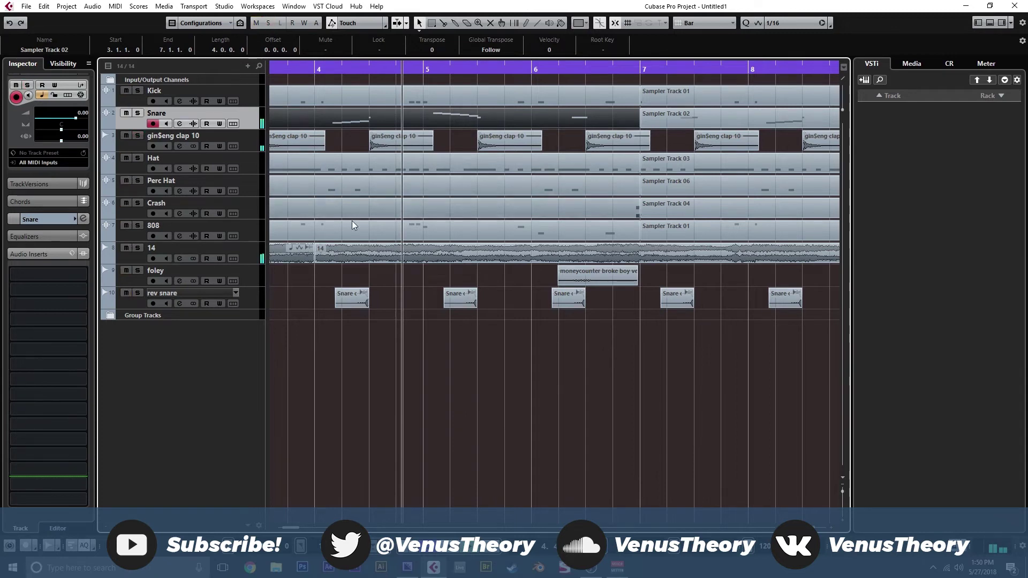
pyautogui.hscroll(-5, 486, 215)
# - Enable automation read and write on the Hat track and show its sampler controls
pyautogui.click(249, 162)
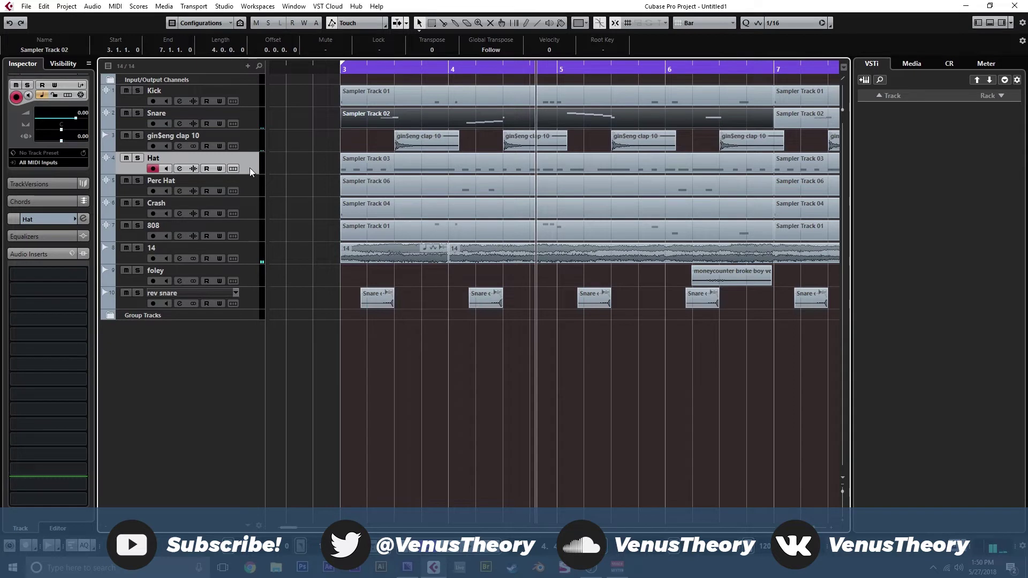
pyautogui.click(207, 169)
pyautogui.click(219, 168)
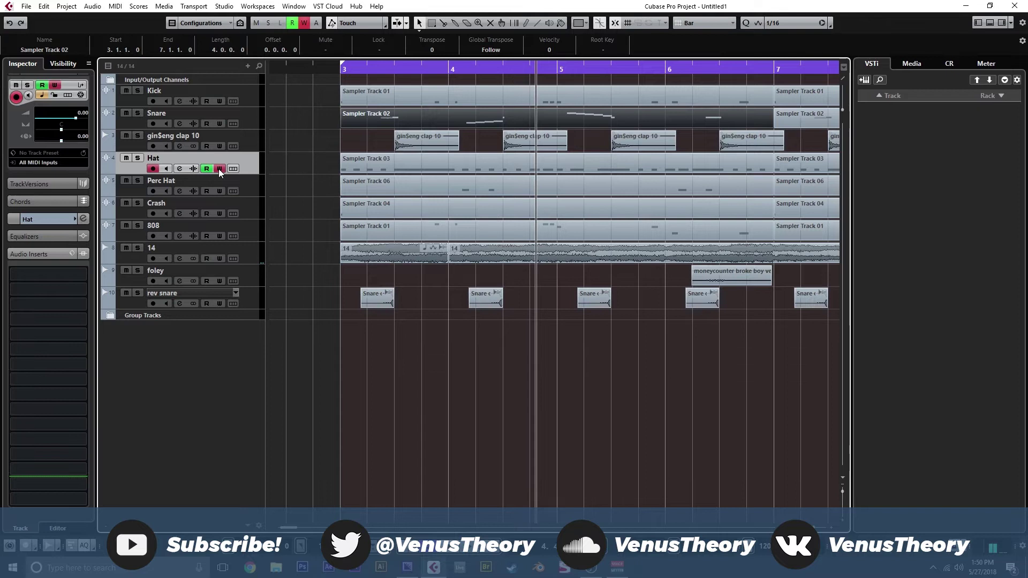
pyautogui.click(194, 169)
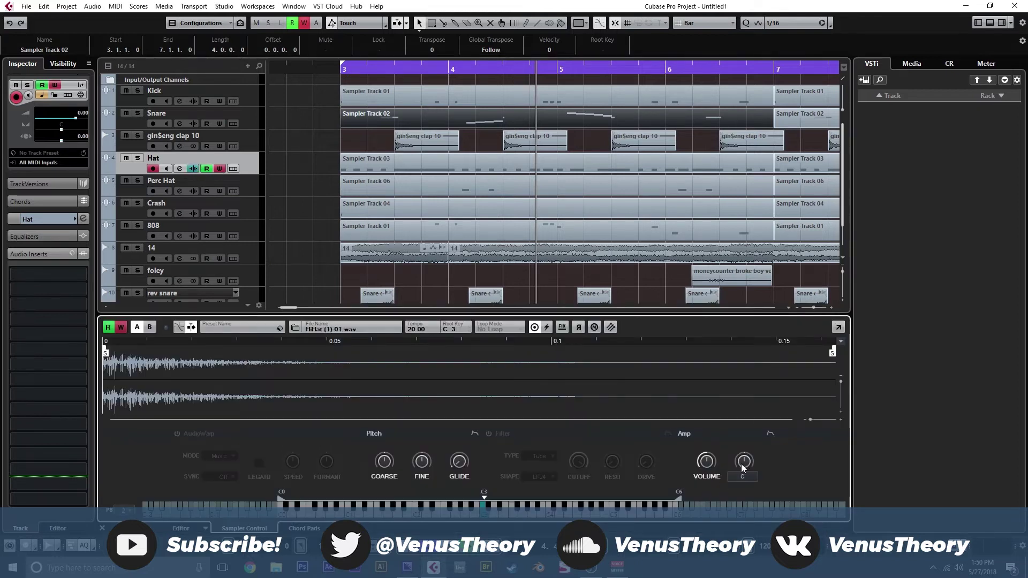
# - Write a slight left pan move of L14 for the Hat sampler and turn off automation write
pyautogui.moveTo(742, 467); pyautogui.dragTo(742, 475)
pyautogui.click(102, 527)
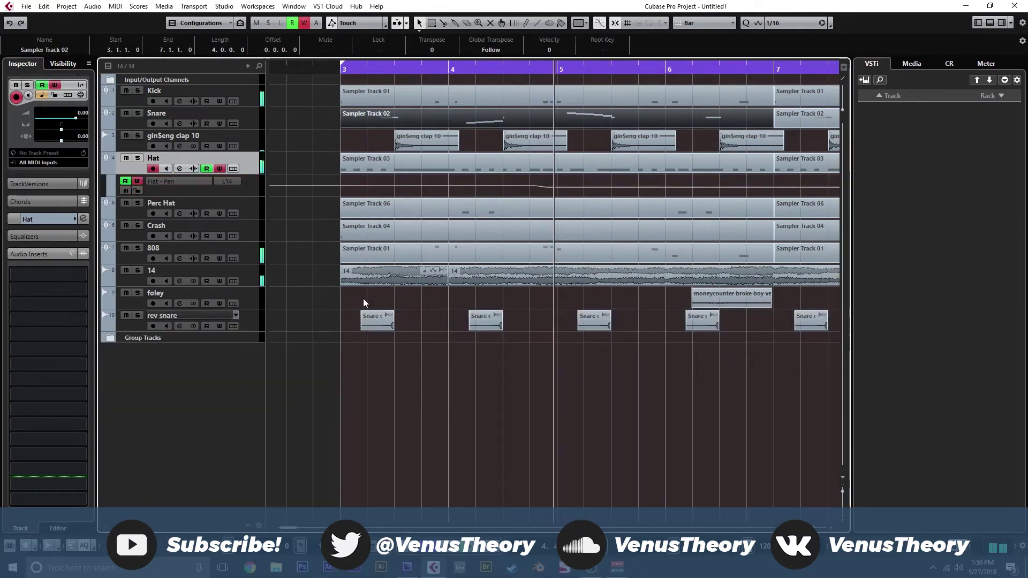
pyautogui.click(220, 169)
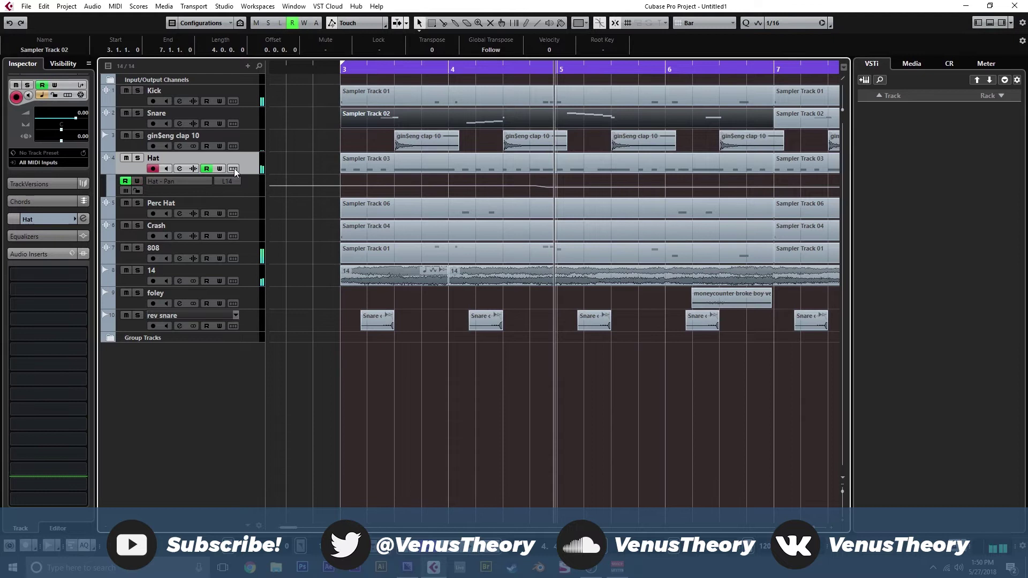
# - Solo the Hat track and delete the recorded point near bar 5 in its enlarged pan automation lane
pyautogui.click(139, 158)
pyautogui.moveTo(251, 196); pyautogui.dragTo(251, 325)
pyautogui.click(546, 261)
pyautogui.press('Delete')
# - With the grid type set to Use Quantize, shape the Hat pan from L12 at bar 3 through right and left peaks to centre at 5.1.3
pyautogui.moveTo(535, 250); pyautogui.dragTo(341, 260)
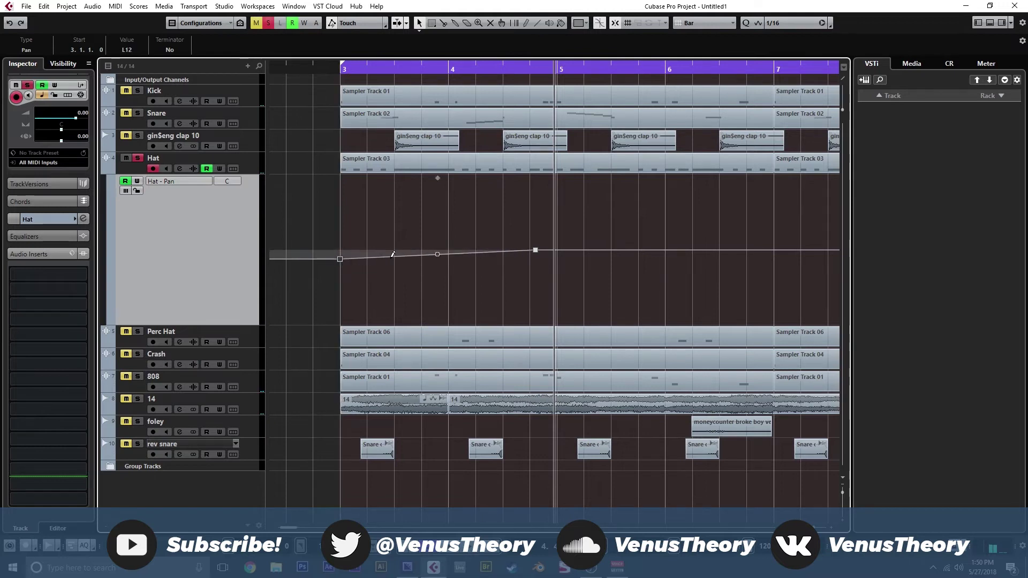
pyautogui.click(723, 23)
pyautogui.click(707, 63)
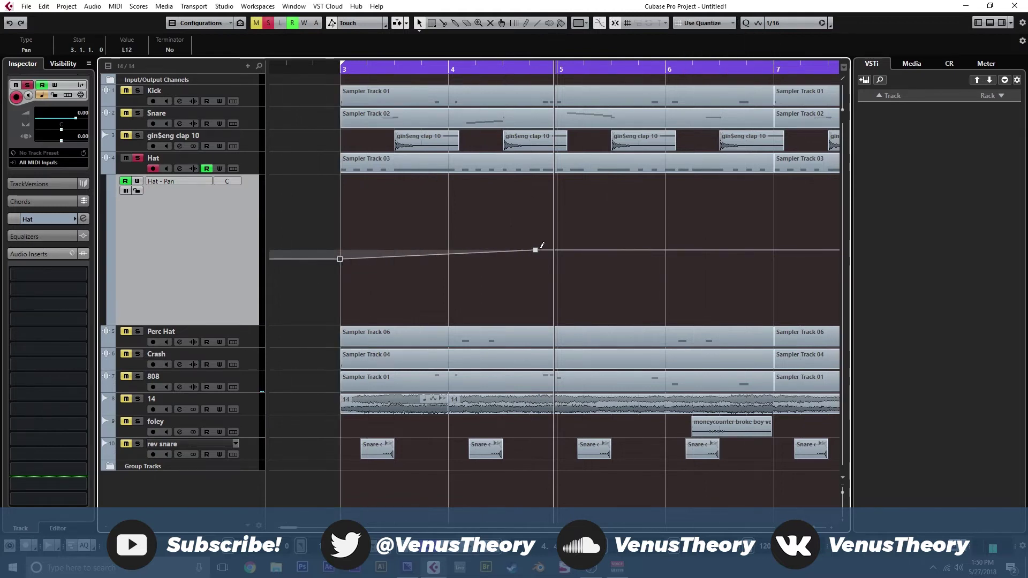
pyautogui.moveTo(535, 250); pyautogui.dragTo(571, 249)
pyautogui.hscroll(1, 527, 160)
# - Draw an abrupt Hat pan jump to R100 at about 5.2.2.119, switch it hard left, and return it to centre at 5.4.1
pyautogui.click(515, 65)
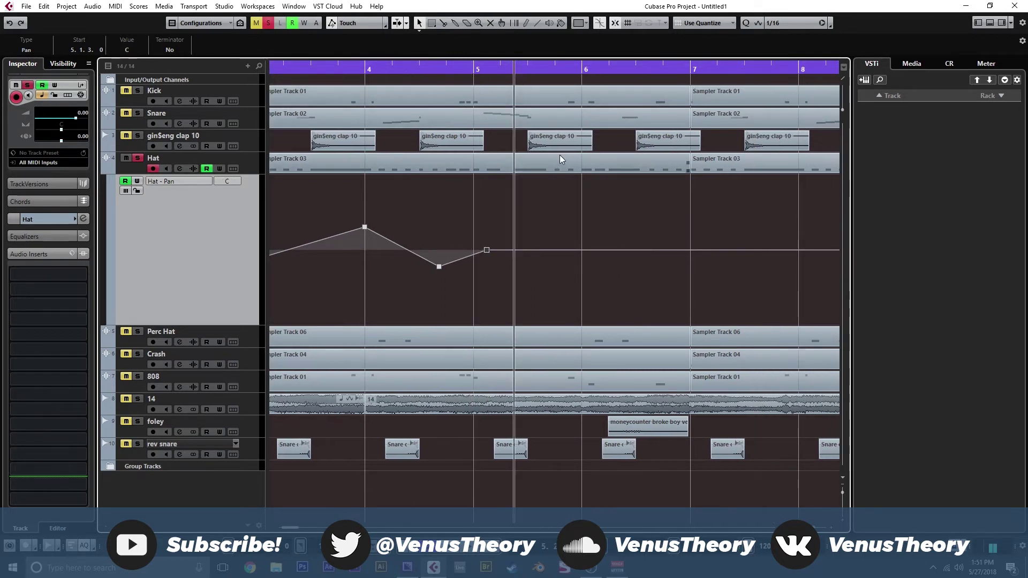
pyautogui.press('h')
pyautogui.press('h')
pyautogui.press('h')
pyautogui.press('h')
pyautogui.press('h')
pyautogui.press('h')
pyautogui.press('h')
pyautogui.hscroll(3, 588, 180)
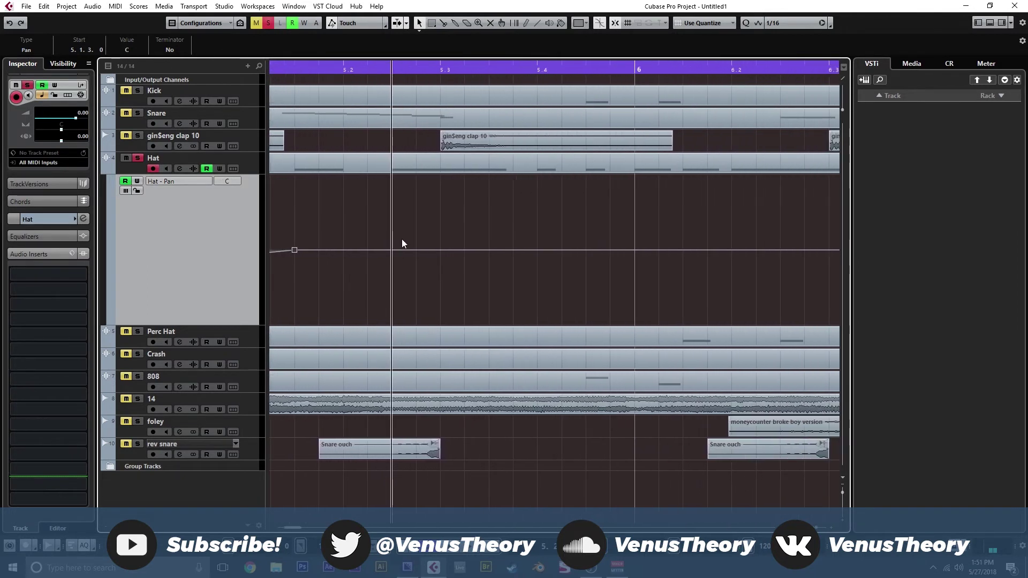
pyautogui.moveTo(394, 244)
pyautogui.mouseDown()
pyautogui.moveTo(386, 181)
pyautogui.moveTo(393, 245)
pyautogui.mouseUp()
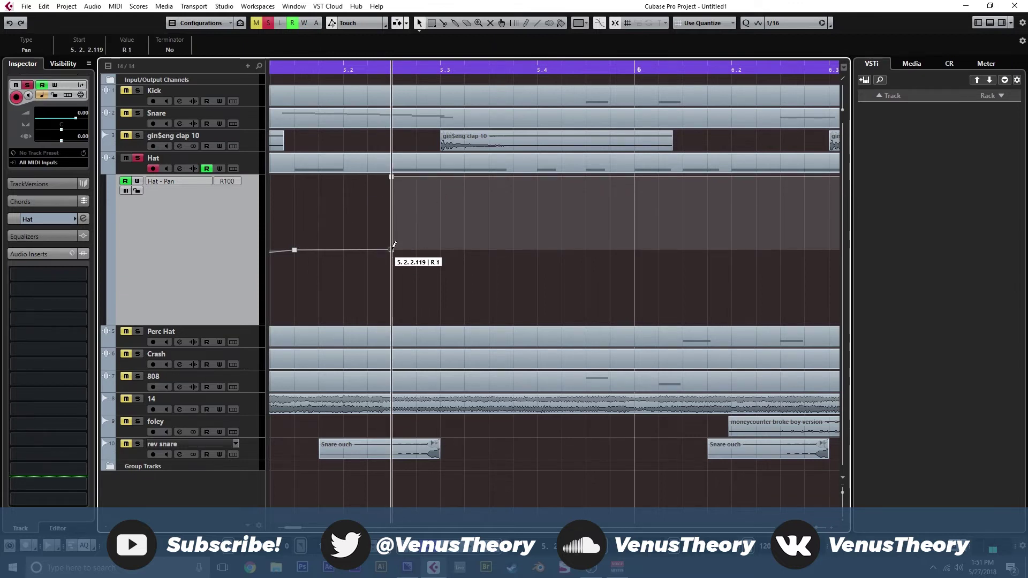
pyautogui.click(463, 178)
pyautogui.moveTo(469, 178); pyautogui.dragTo(461, 344)
pyautogui.moveTo(540, 319); pyautogui.dragTo(539, 248)
# - Add gentle Hat pan movement with R11 at 6.2.4, L17 at 7.3.3, a slight right peak, and L9 at 9.2.3
pyautogui.press('g')
pyautogui.press('g')
pyautogui.press('g')
pyautogui.press('g')
pyautogui.press('g')
pyautogui.press('g')
pyautogui.press('g')
pyautogui.press('g')
pyautogui.press('g')
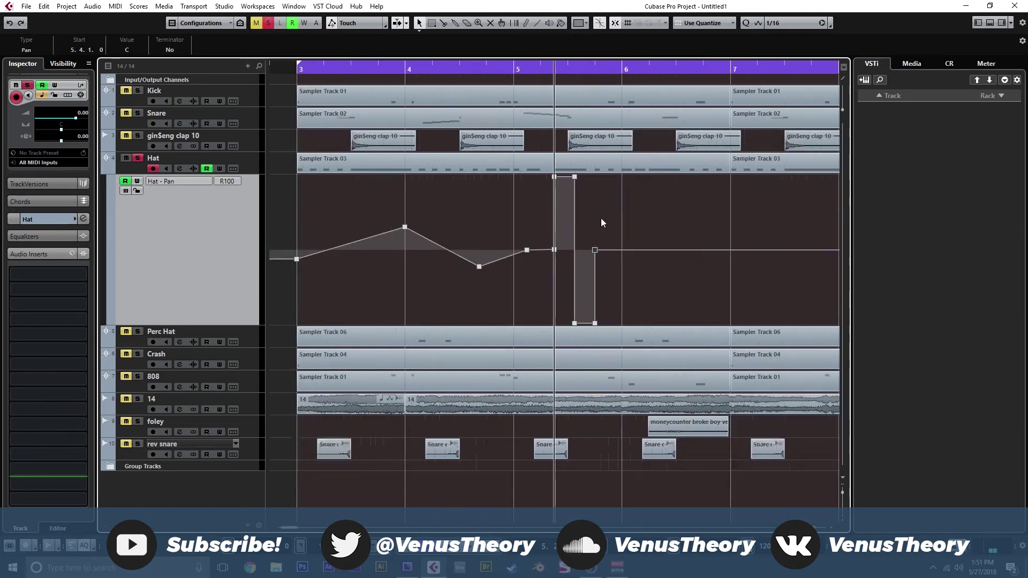
pyautogui.hscroll(5, 554, 236)
pyautogui.moveTo(505, 246); pyautogui.dragTo(517, 243)
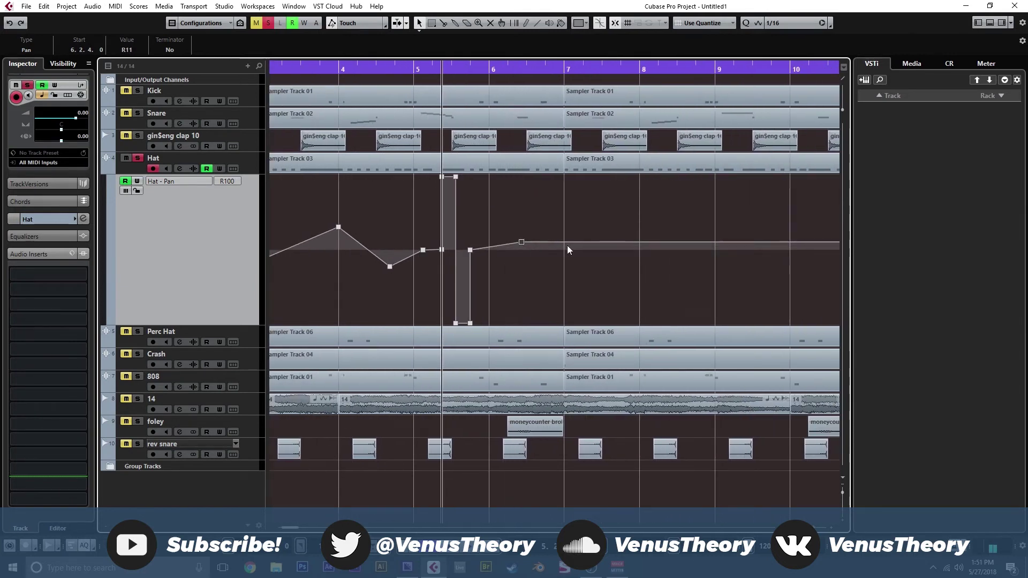
pyautogui.moveTo(584, 244); pyautogui.dragTo(610, 262)
pyautogui.hscroll(4, 629, 269)
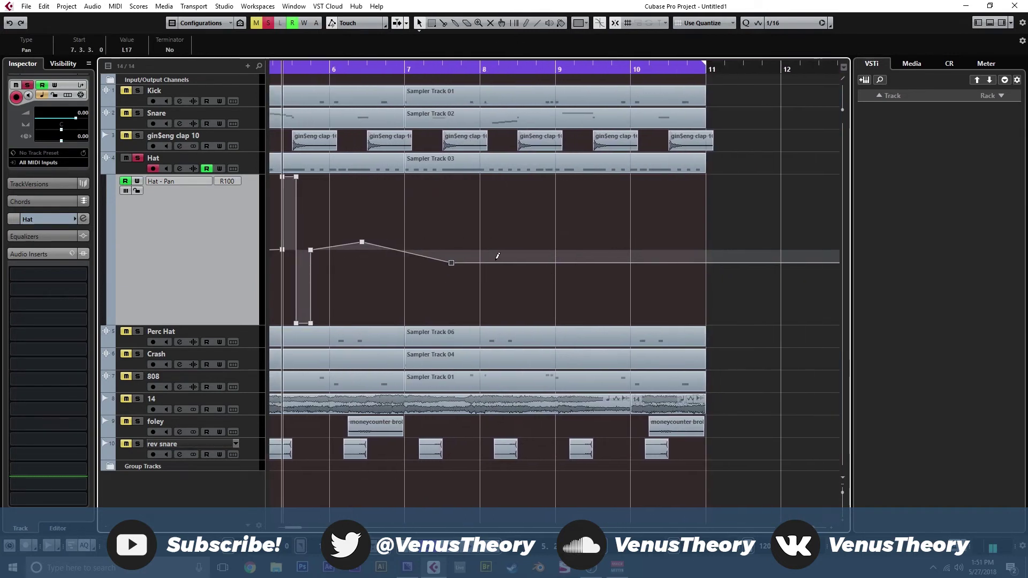
pyautogui.moveTo(496, 261); pyautogui.dragTo(583, 257)
# - Draw a second abrupt Hat pan jump to R100 at 9.4, switch it to L100 at about 9.4.2.117, and centre it at bar 10
pyautogui.hscroll(2, 624, 258)
pyautogui.scroll(1, 623, 266)
pyautogui.scroll(5, 623, 267)
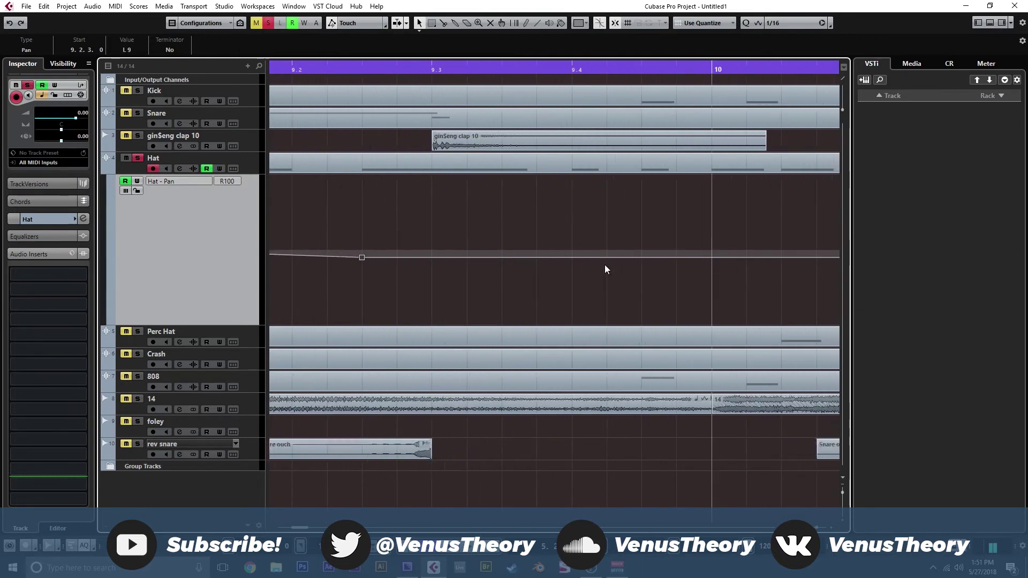
pyautogui.click(571, 256)
pyautogui.moveTo(572, 258); pyautogui.dragTo(572, 177)
pyautogui.moveTo(640, 178); pyautogui.dragTo(641, 323)
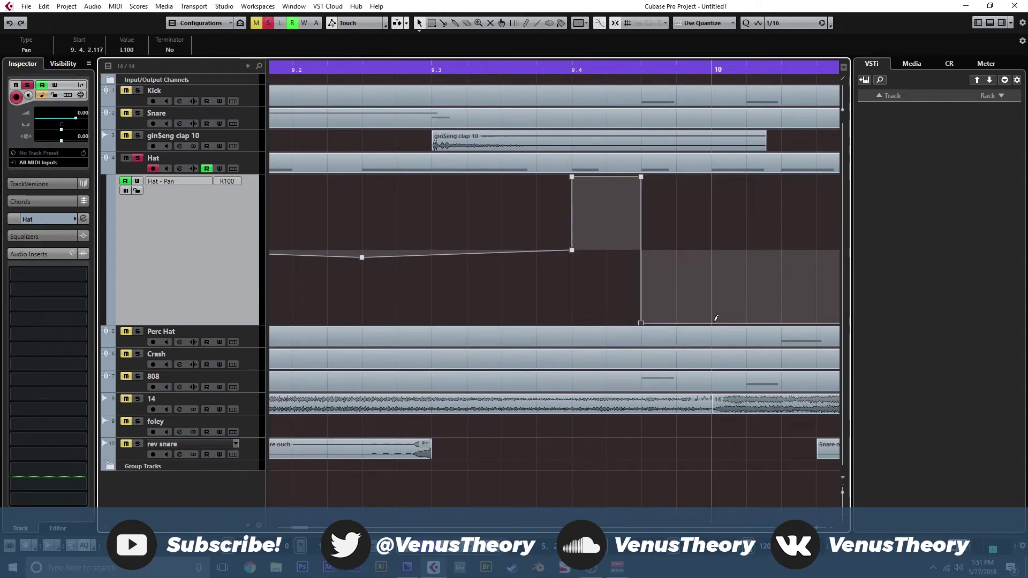
pyautogui.moveTo(712, 323); pyautogui.dragTo(711, 249)
# - Finish the Hat pan curve with R7 at 10.2.3, a higher right peak, and L72 at bar 11
pyautogui.hscroll(3, 718, 248)
pyautogui.press('g')
pyautogui.press('g')
pyautogui.press('g')
pyautogui.press('g')
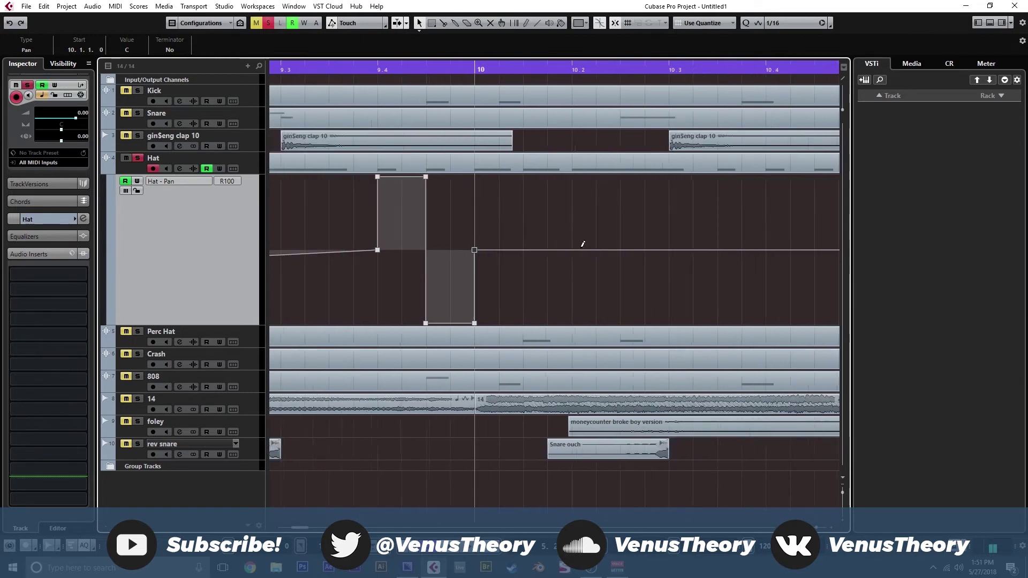
pyautogui.click(599, 246)
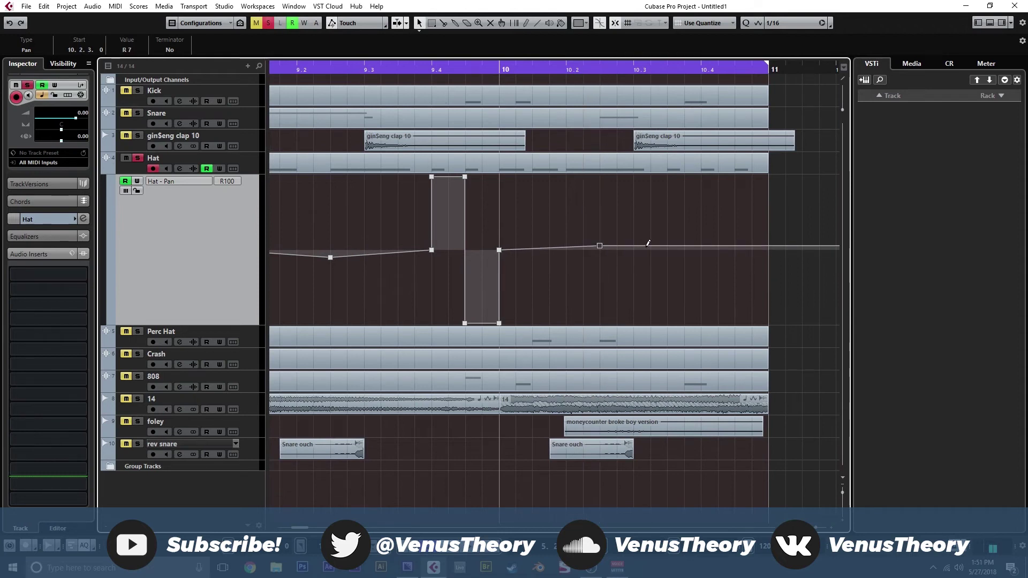
pyautogui.moveTo(673, 230)
pyautogui.mouseDown()
pyautogui.moveTo(729, 259)
pyautogui.moveTo(767, 301)
pyautogui.mouseUp()
# - Play the soloed Hat track from bar 3 to audition the pan automation
pyautogui.press('g')
pyautogui.press('g')
pyautogui.press('g')
pyautogui.press('g')
pyautogui.press('g')
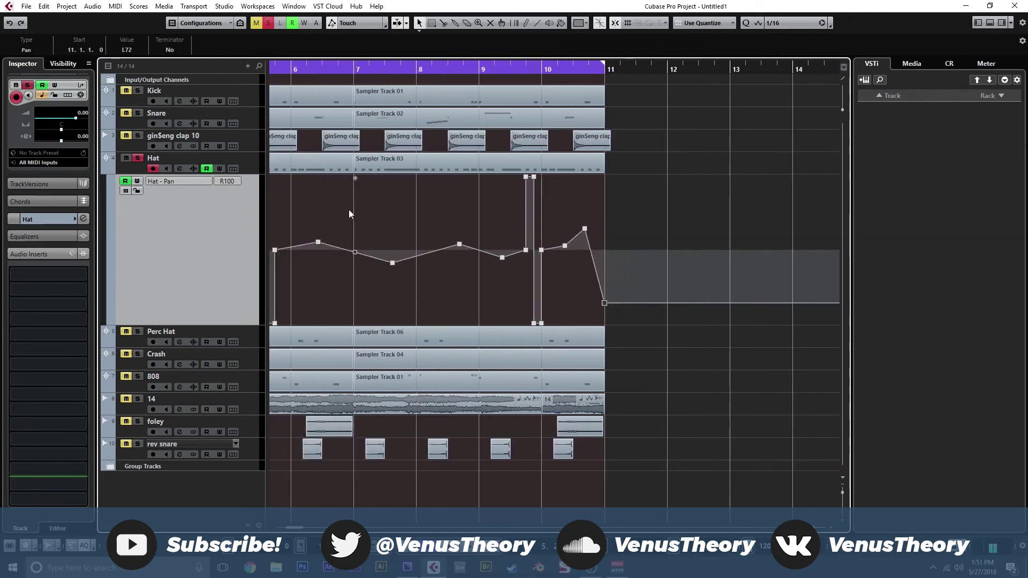
pyautogui.click(360, 70)
pyautogui.press('space')
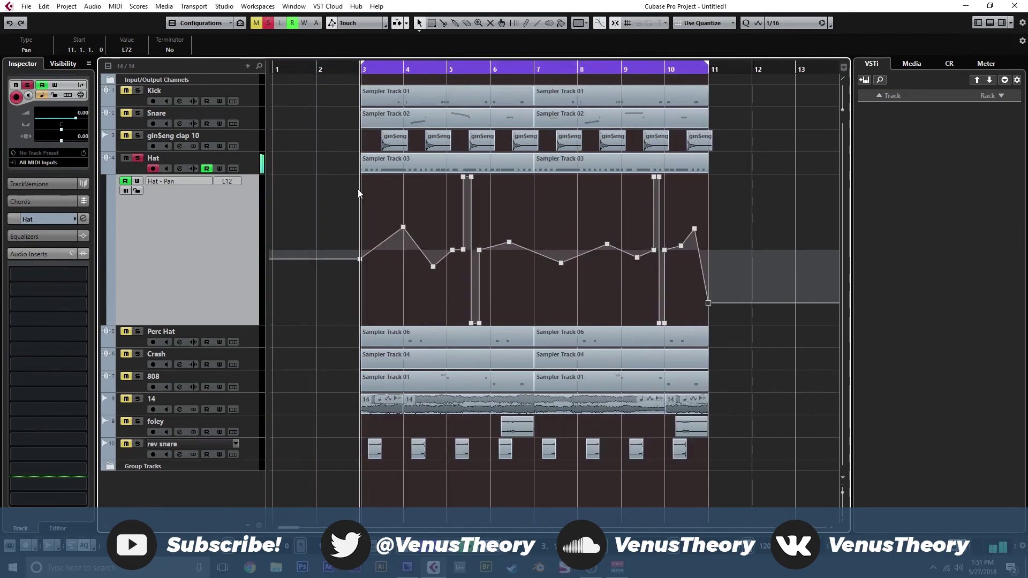
pyautogui.click(366, 201)
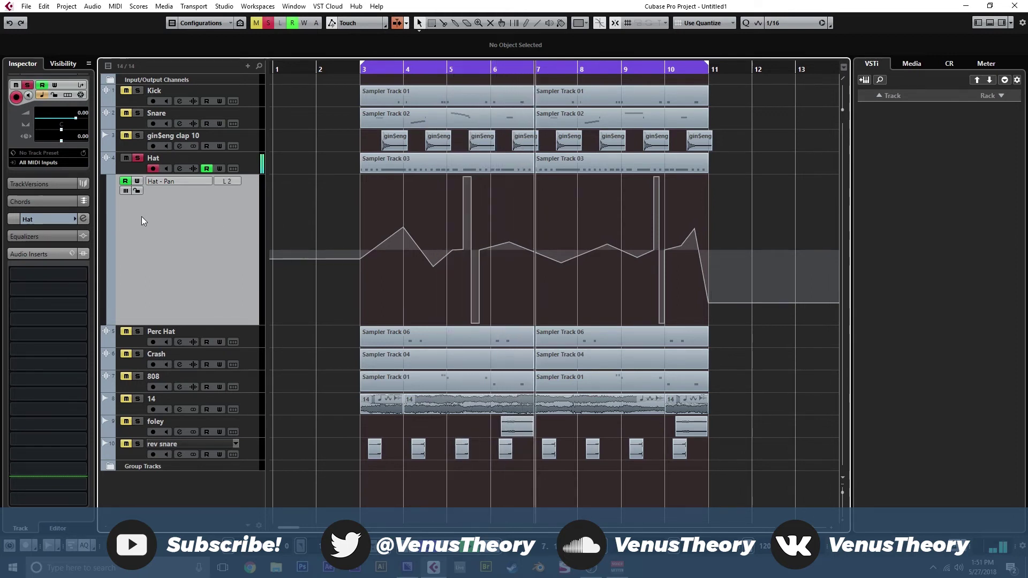
# - Load kHs Phaser in the Hat track's first insert slot and play the Hat through it
pyautogui.click(47, 273)
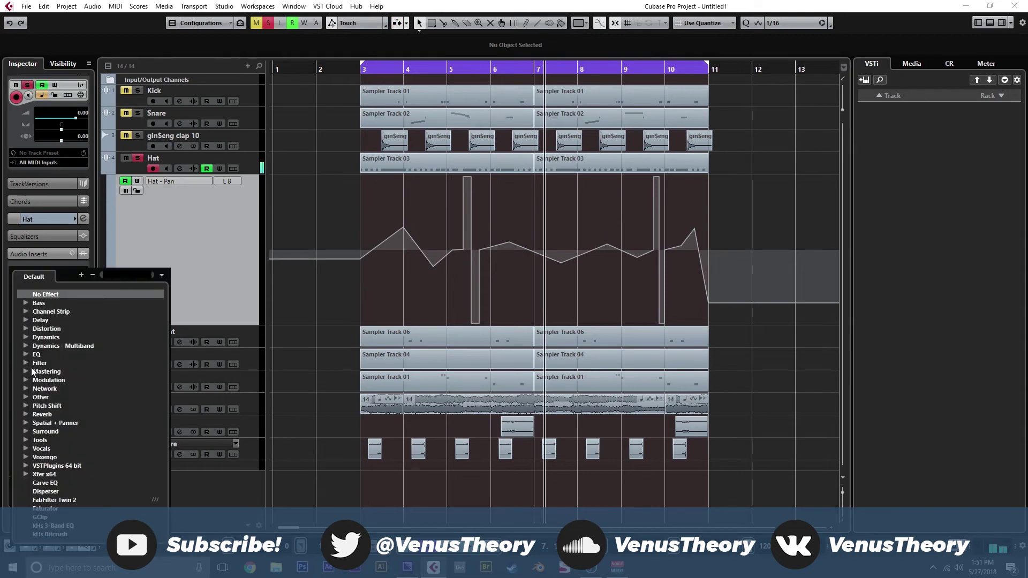
pyautogui.scroll(-6, 76, 447)
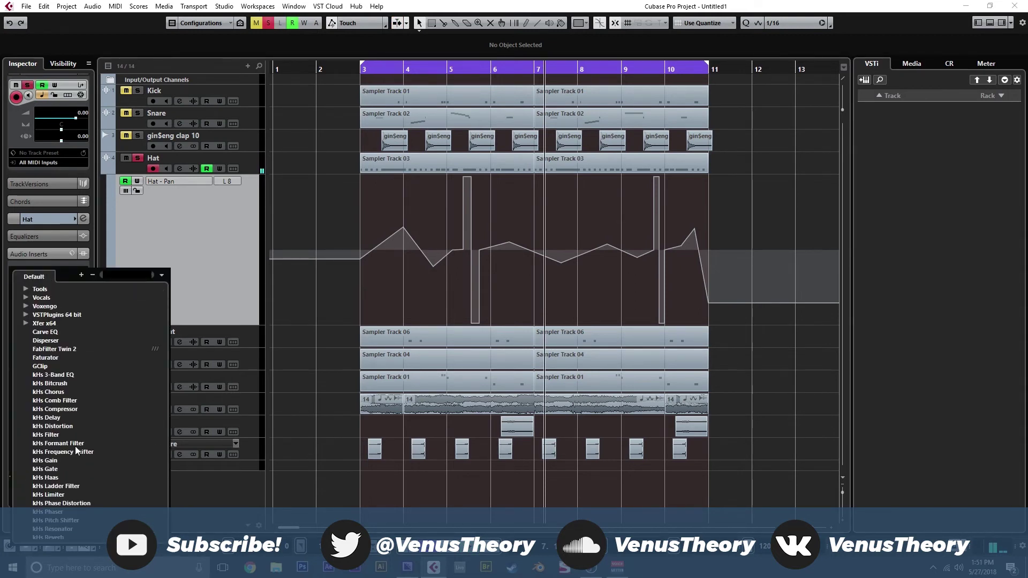
pyautogui.scroll(-4, 75, 444)
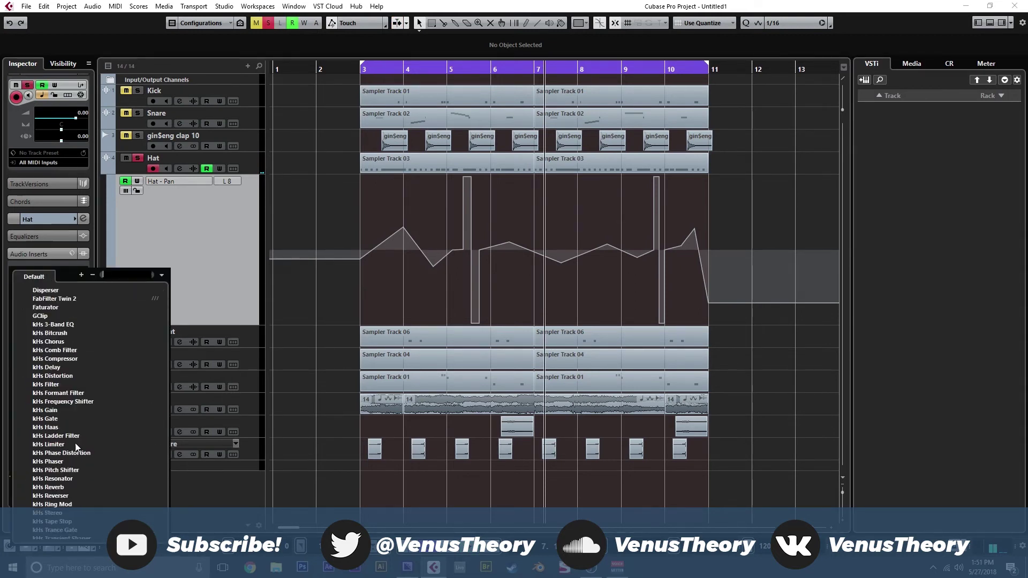
pyautogui.click(56, 411)
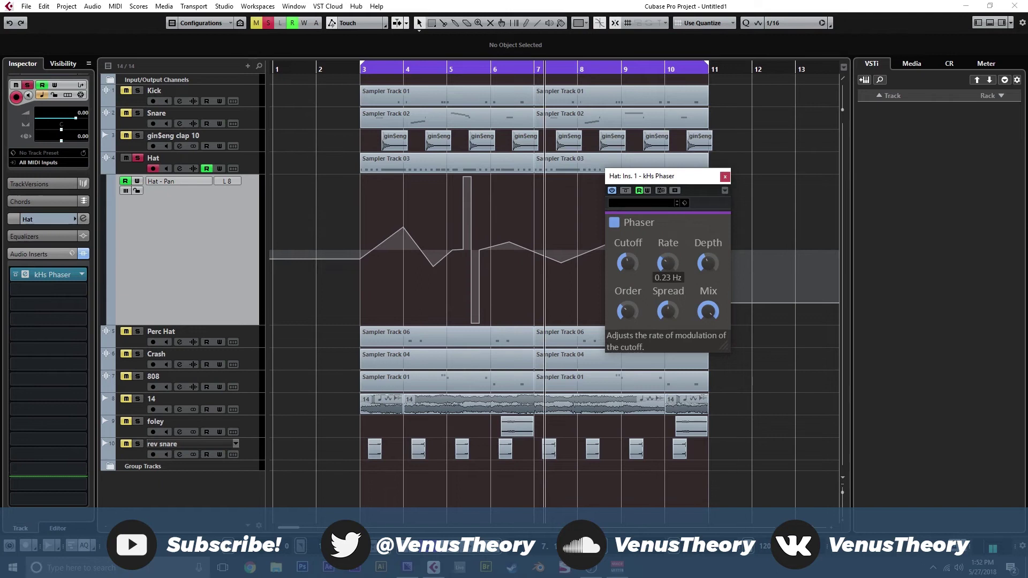
pyautogui.press('space')
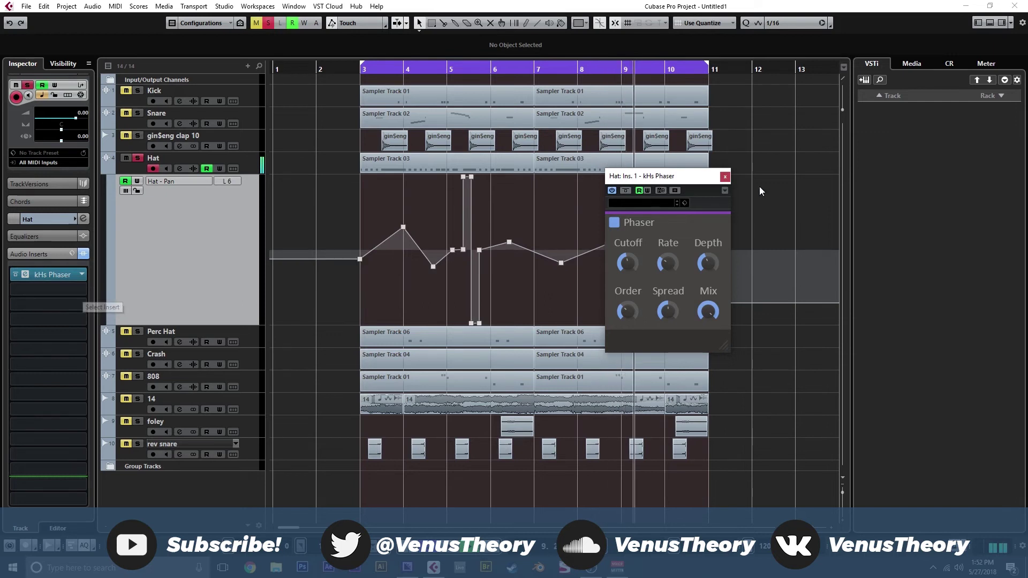
# - Load kHs Haas in the Hat track's second insert slot and adjust its delay by ear
pyautogui.click(724, 176)
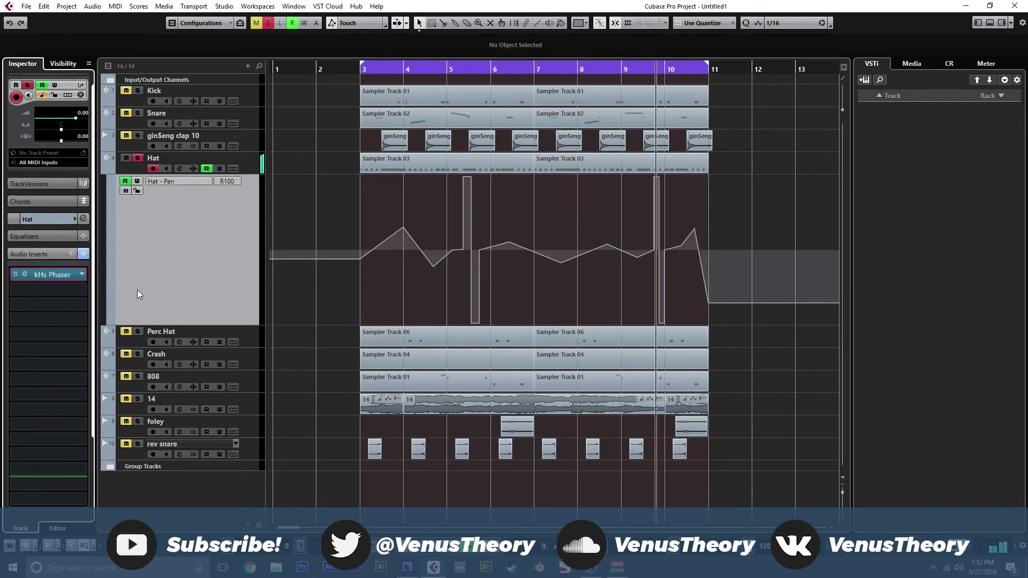
pyautogui.click(78, 293)
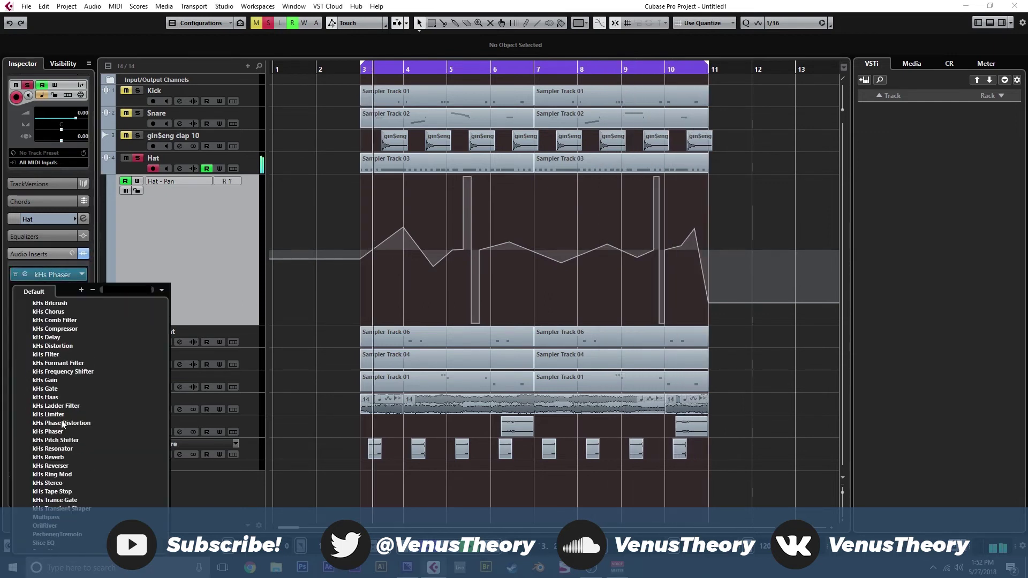
pyautogui.click(45, 447)
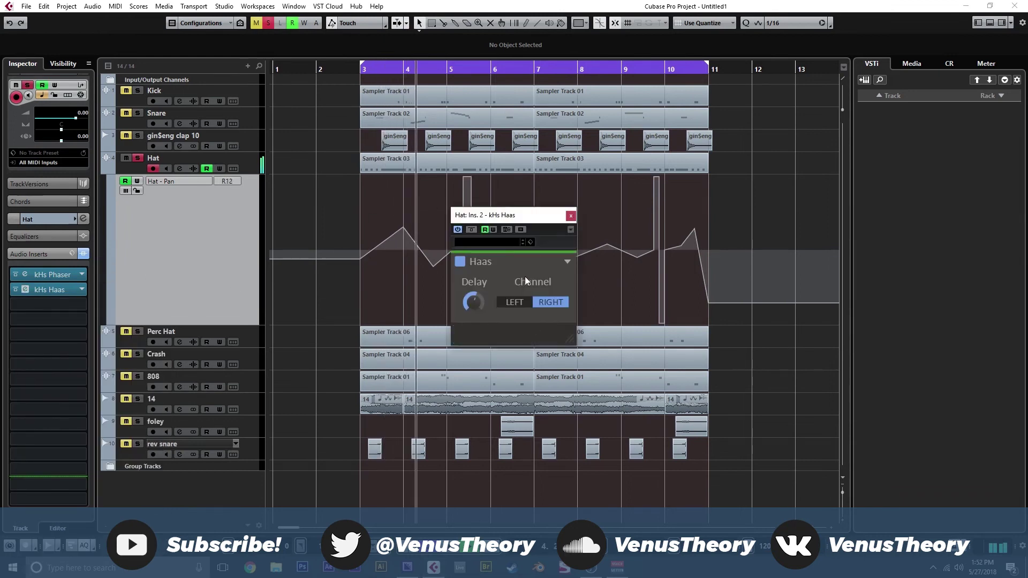
pyautogui.moveTo(473, 303); pyautogui.dragTo(479, 305)
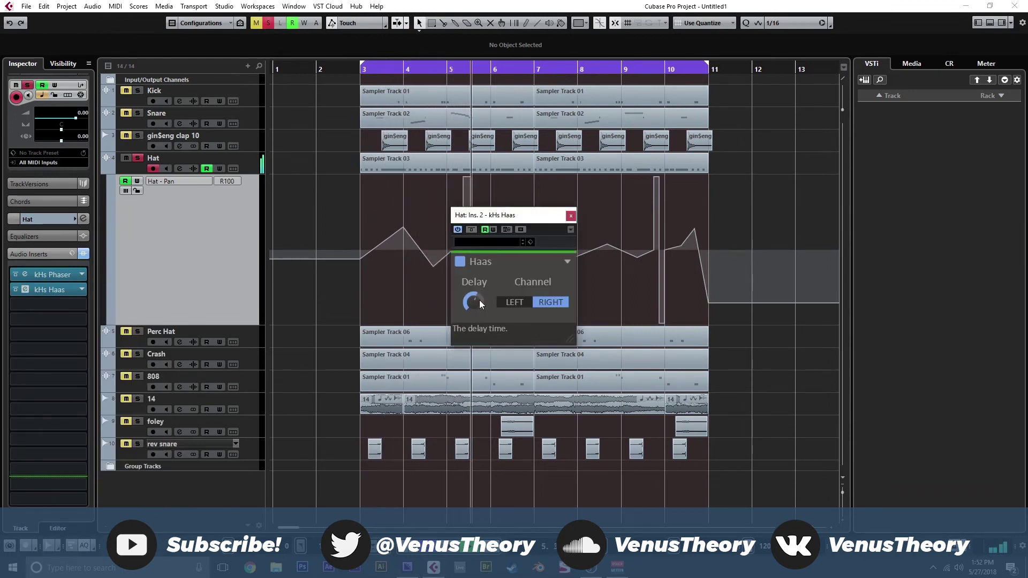
pyautogui.click(571, 216)
pyautogui.click(306, 208)
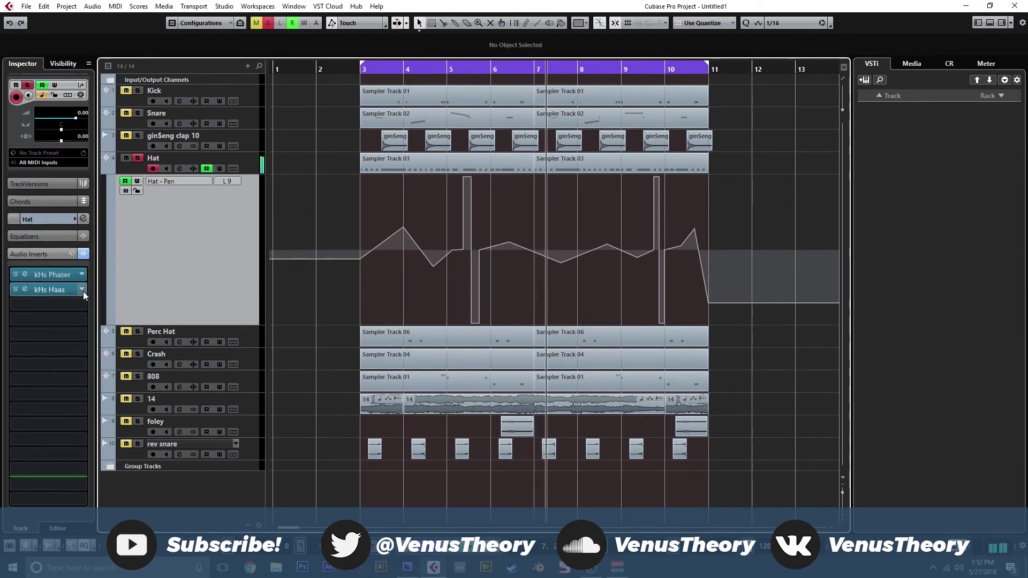
# - Duplicate the Hat track, set the copy's track delay to 15.00, and pan the copy to the right
pyautogui.rightClick(247, 164)
pyautogui.click(294, 195)
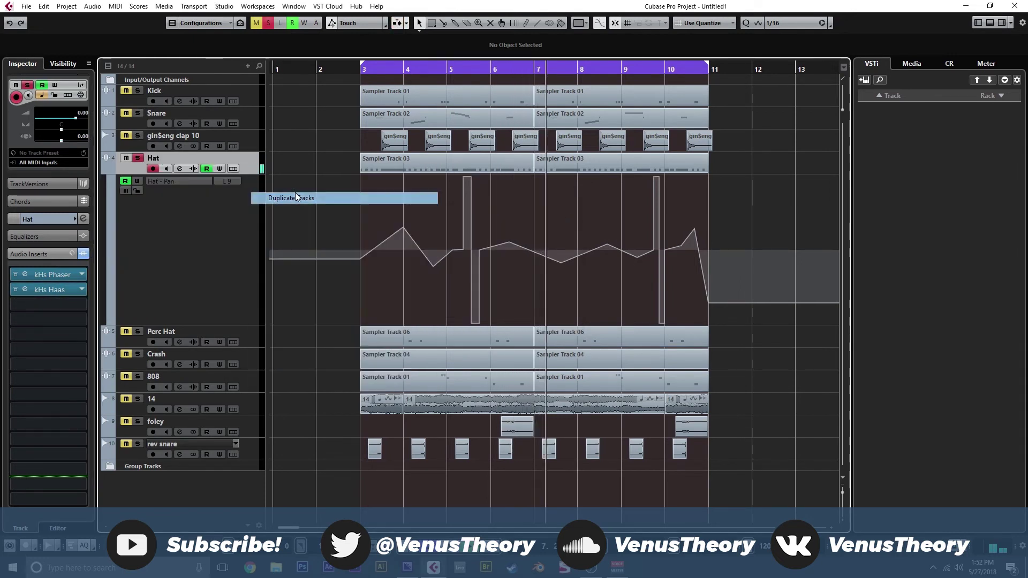
pyautogui.scroll(-5, 250, 268)
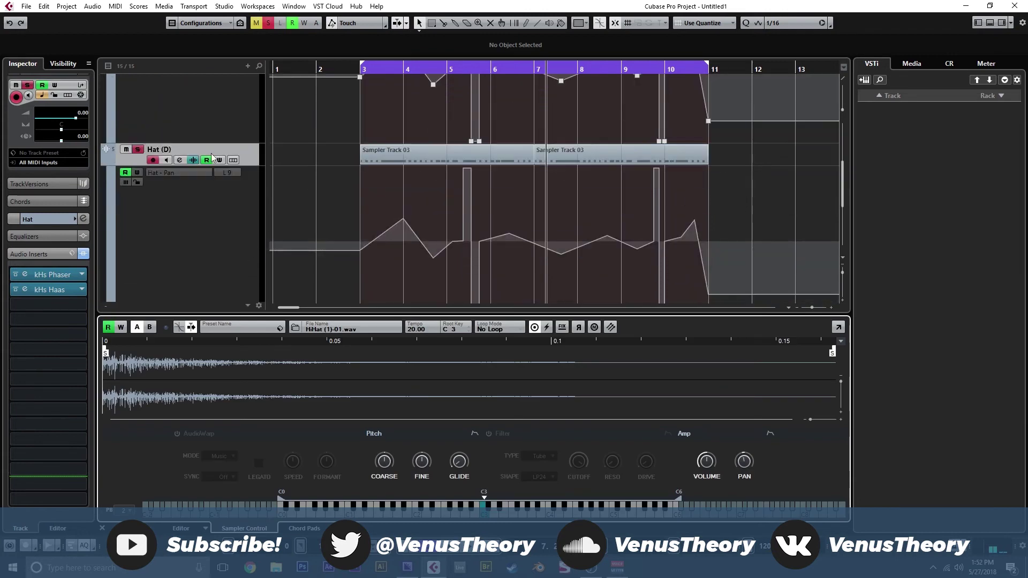
pyautogui.scroll(5, 84, 142)
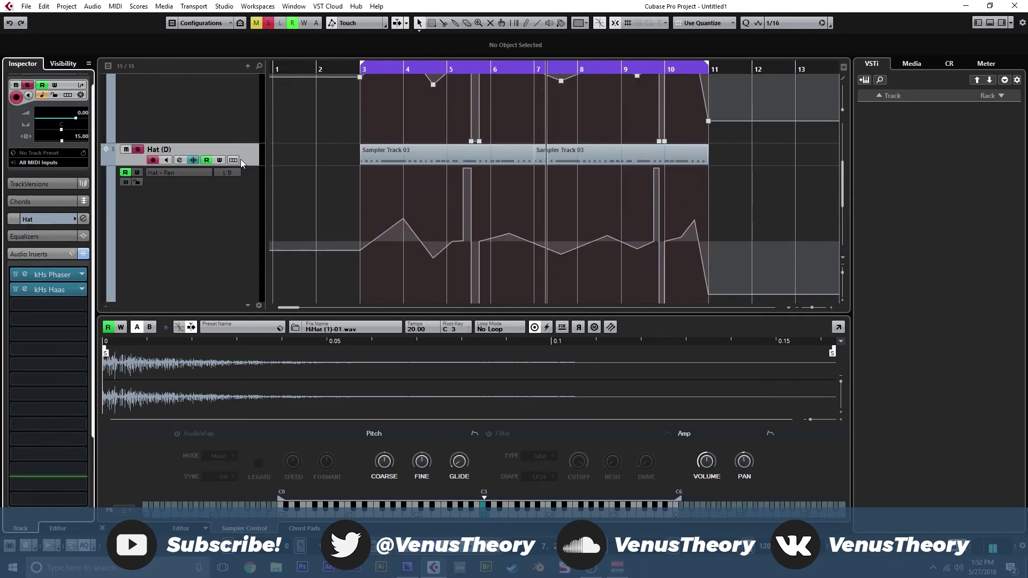
pyautogui.scroll(2, 240, 159)
pyautogui.scroll(6, 65, 127)
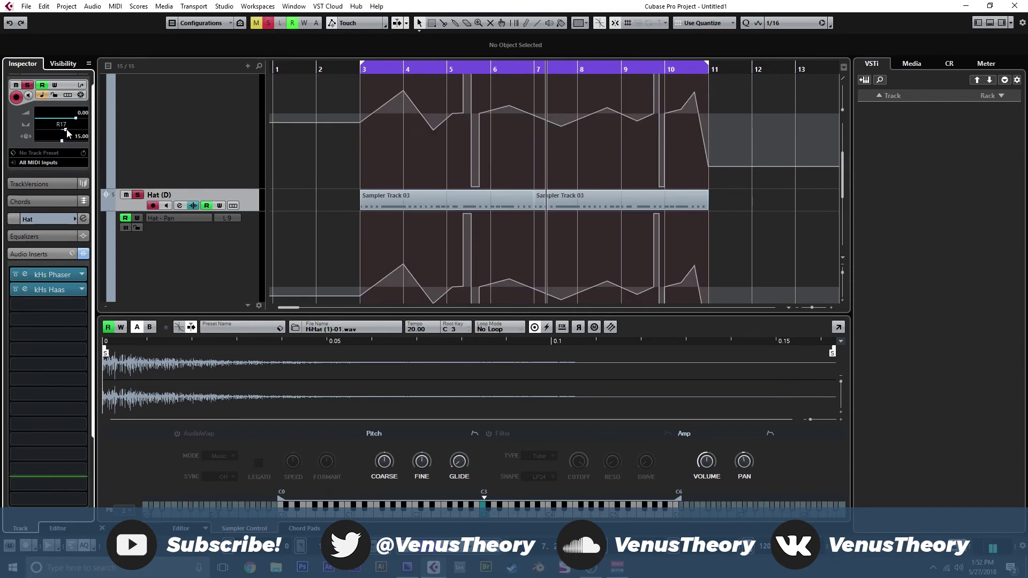
pyautogui.scroll(2, 164, 139)
pyautogui.scroll(2, 164, 138)
# - Pan the original Hat track to L55 and play it together with its duplicate, with kHs Haas bypassed
pyautogui.click(240, 124)
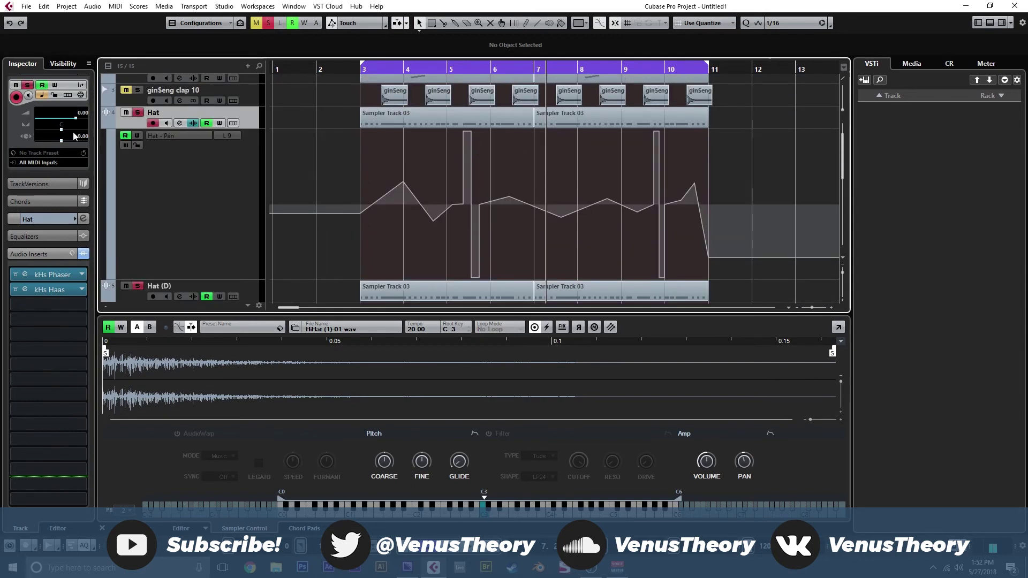
pyautogui.click(62, 129)
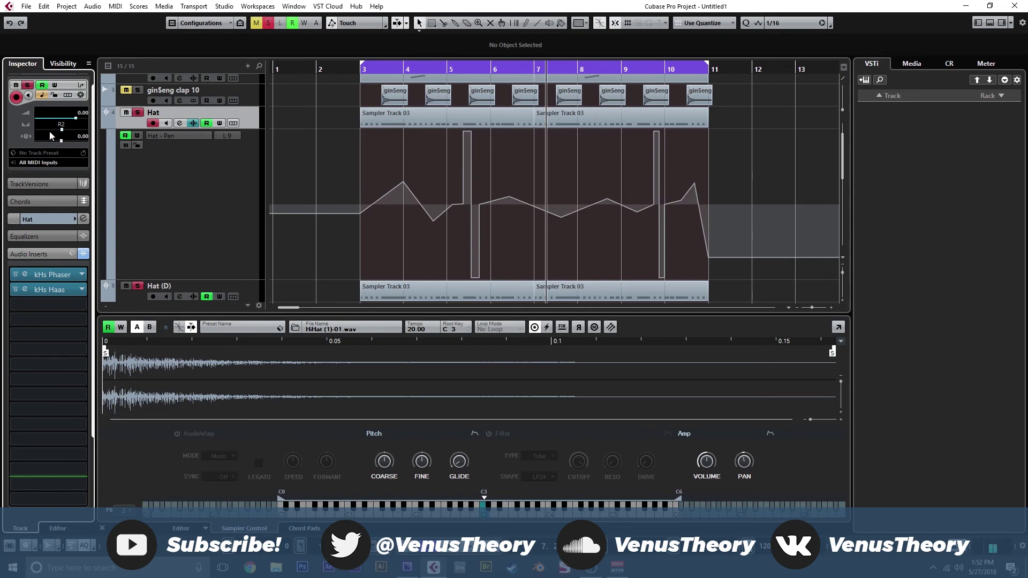
pyautogui.moveTo(60, 134); pyautogui.dragTo(47, 133)
pyautogui.press('space')
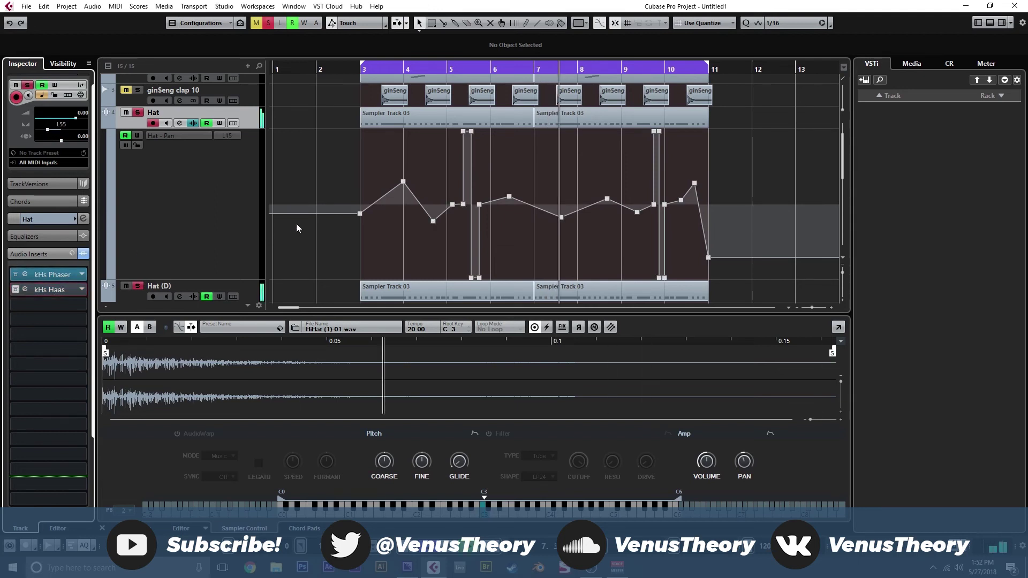
# - Delete the Hat (D) duplicate and restore the original Hat track by reactivating kHs Haas and centring its pan
pyautogui.scroll(-2, 233, 228)
pyautogui.click(246, 199)
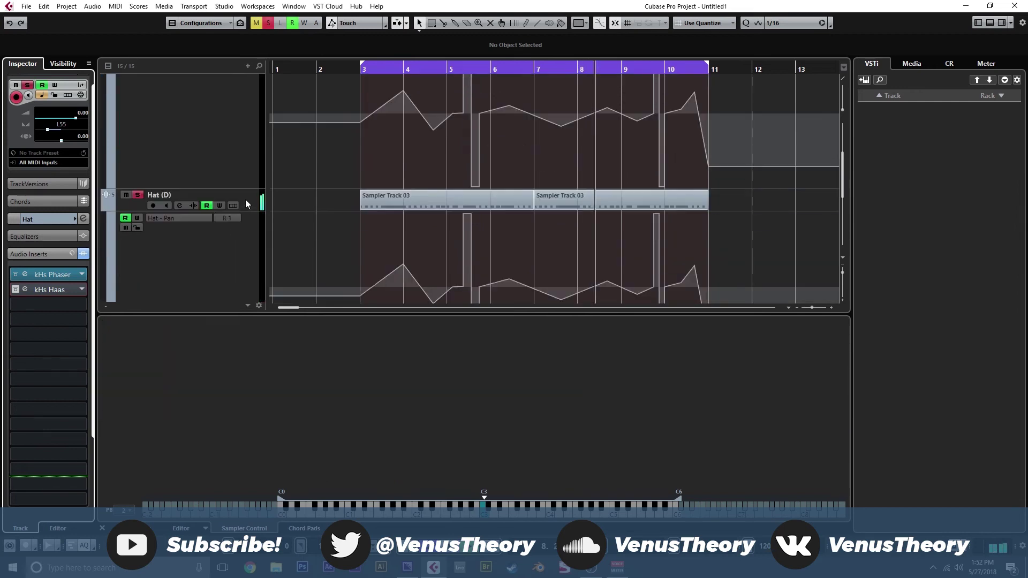
pyautogui.hotkey('shift', 'Delete')
pyautogui.press('Return')
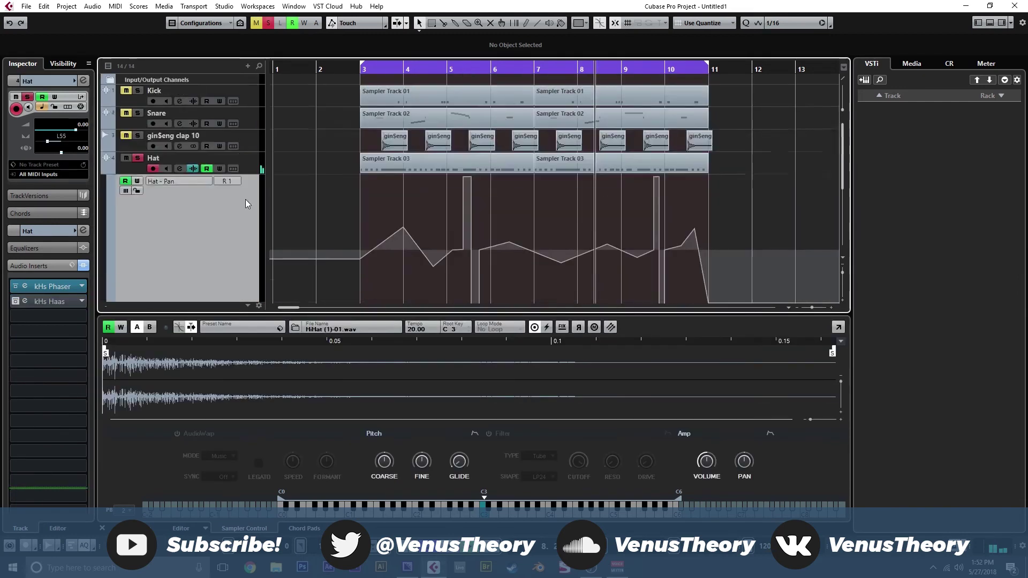
pyautogui.click(17, 301)
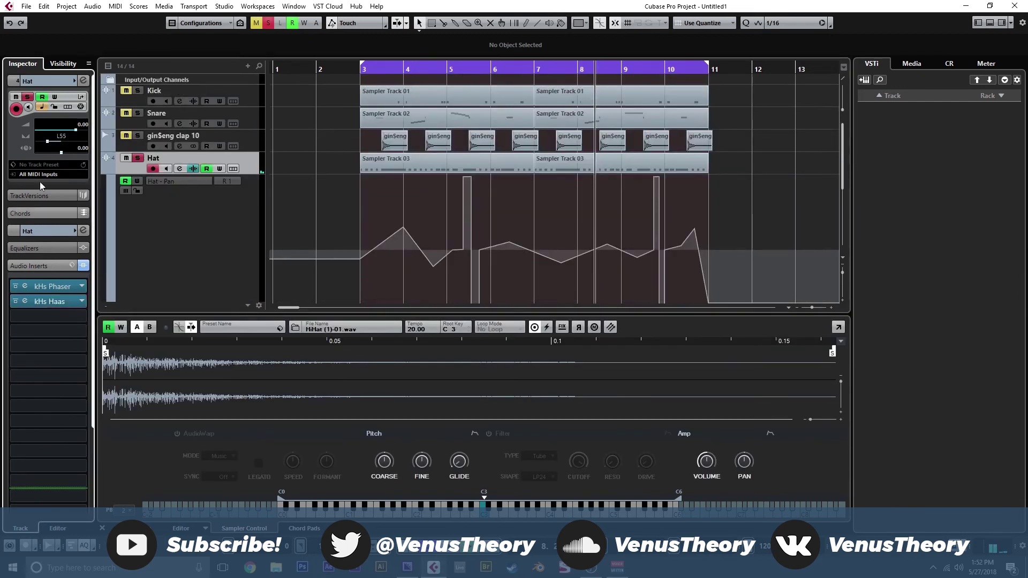
pyautogui.keyDown('ctrl'); pyautogui.click(53, 141); pyautogui.keyUp('ctrl')
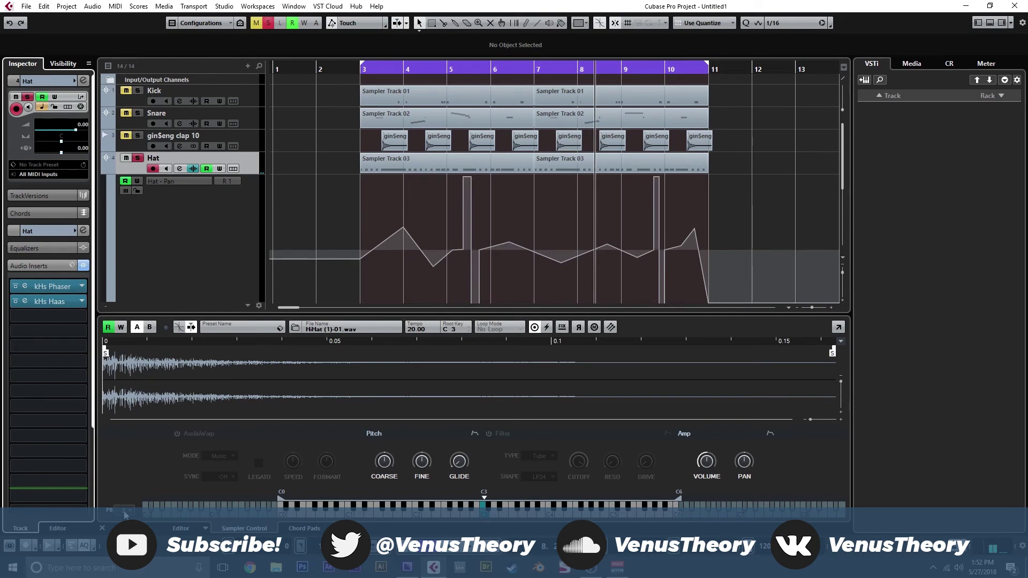
# - Hide the Sampler Control editor and shrink the Hat pan automation lane to normal track height
pyautogui.click(102, 527)
pyautogui.moveTo(225, 325); pyautogui.dragTo(235, 192)
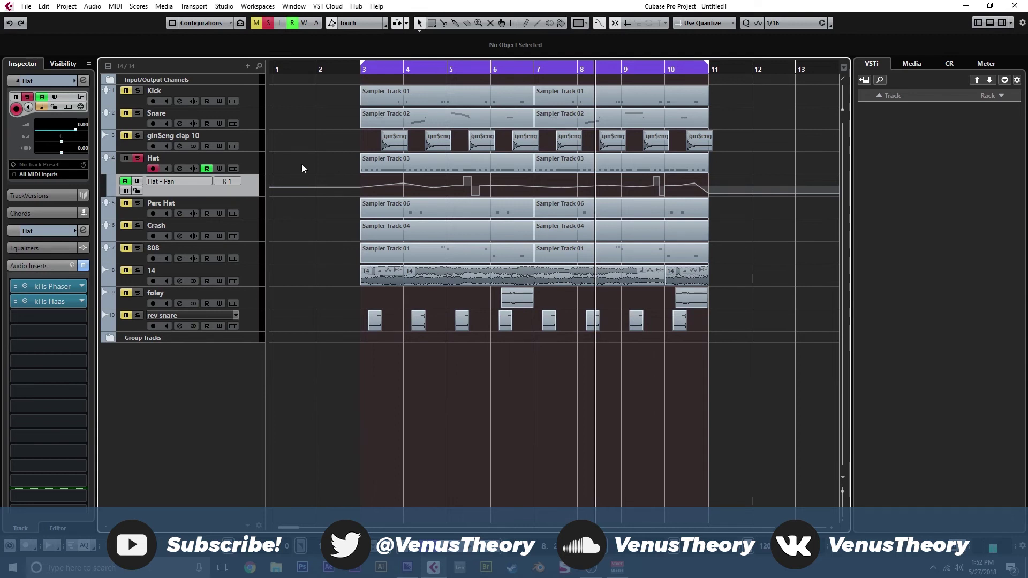
pyautogui.click(249, 163)
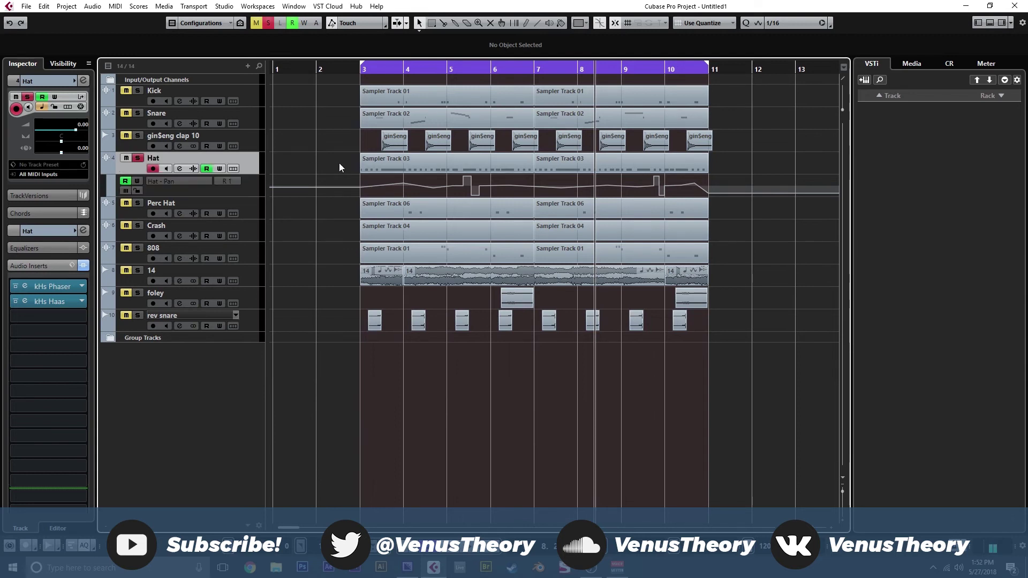
pyautogui.moveTo(348, 162); pyautogui.dragTo(574, 166)
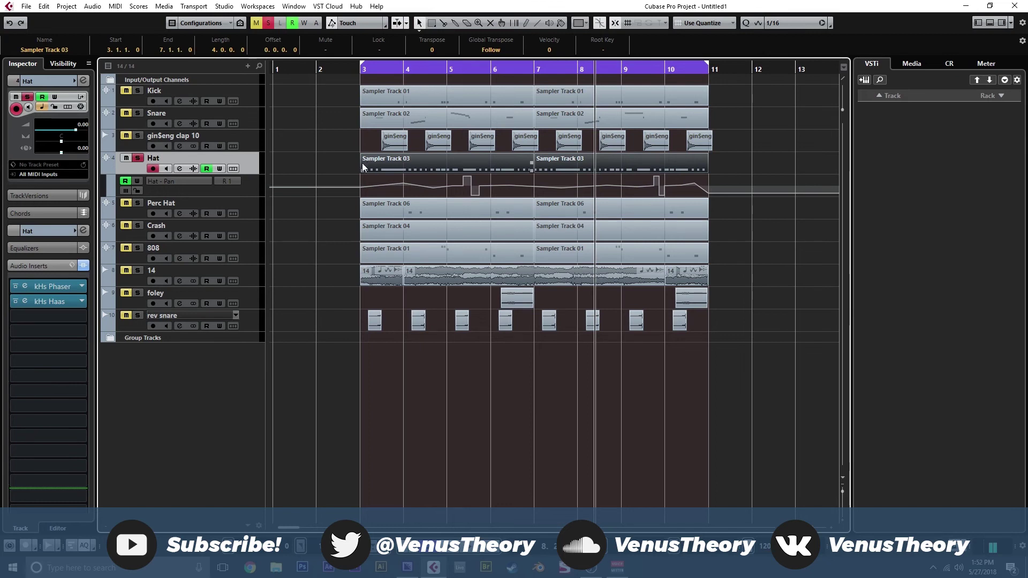
pyautogui.click(339, 173)
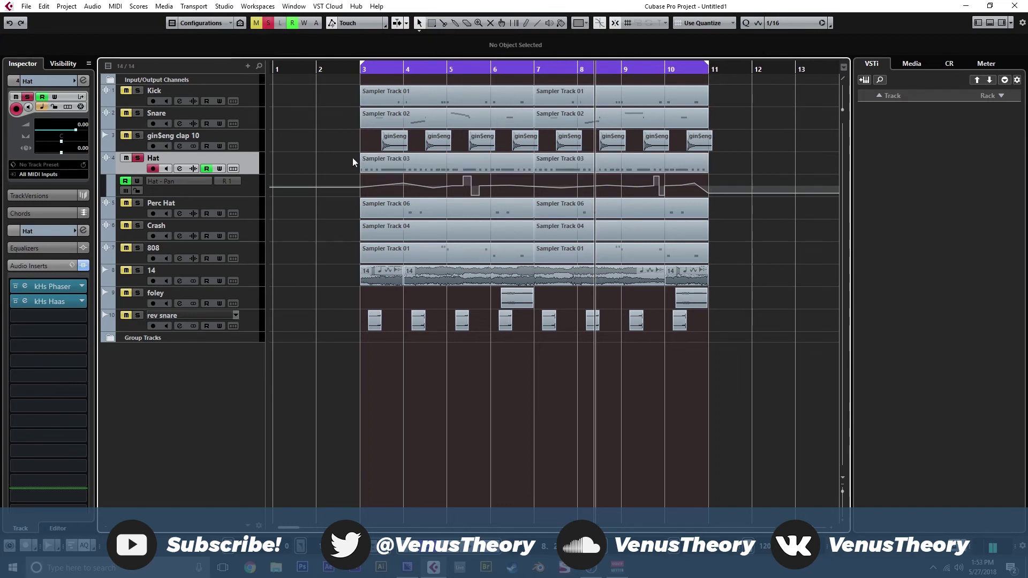
# - Unsolo the Hat track and move the project cursor to bar 3
pyautogui.click(138, 158)
pyautogui.hscroll(1, 283, 160)
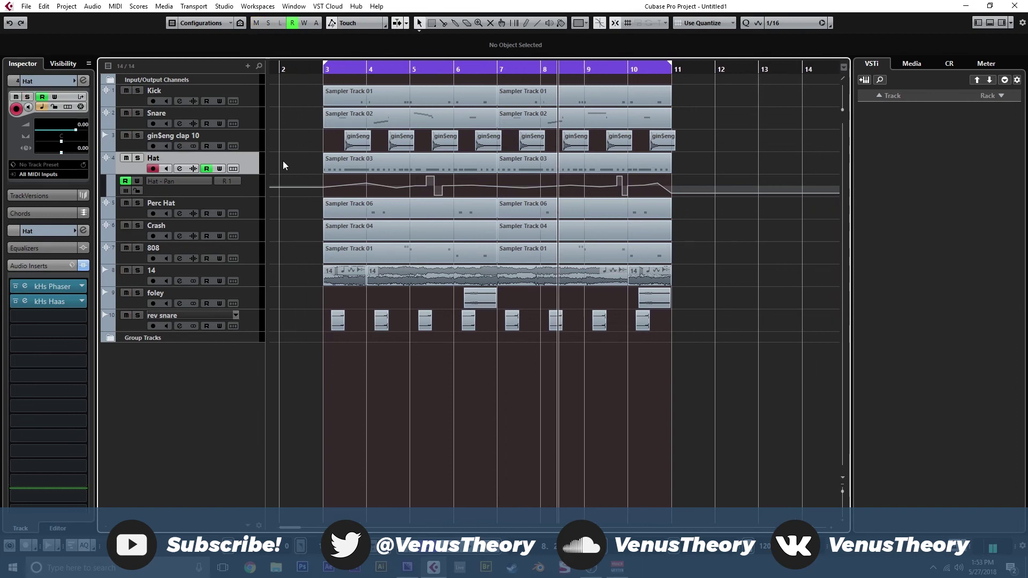
pyautogui.hscroll(-1, 283, 160)
pyautogui.click(360, 72)
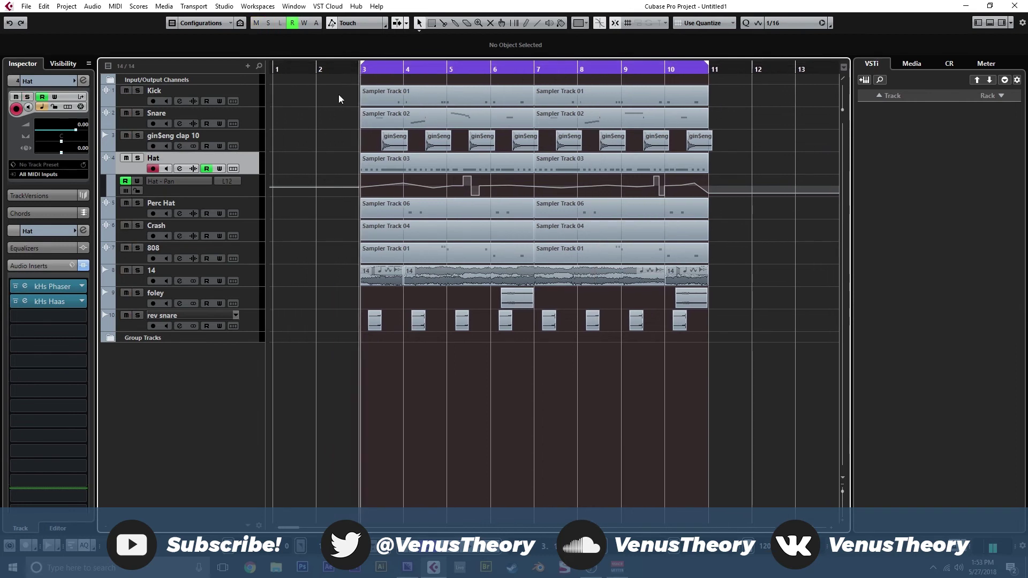
# - Set the project's grid type to Bar and select the Kick track
pyautogui.click(712, 22)
pyautogui.click(709, 38)
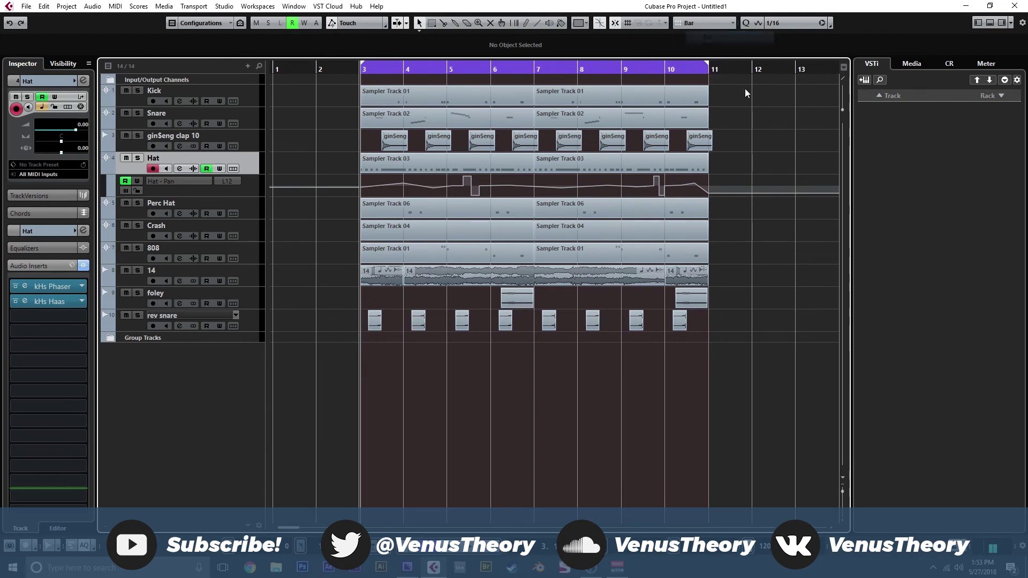
pyautogui.click(249, 102)
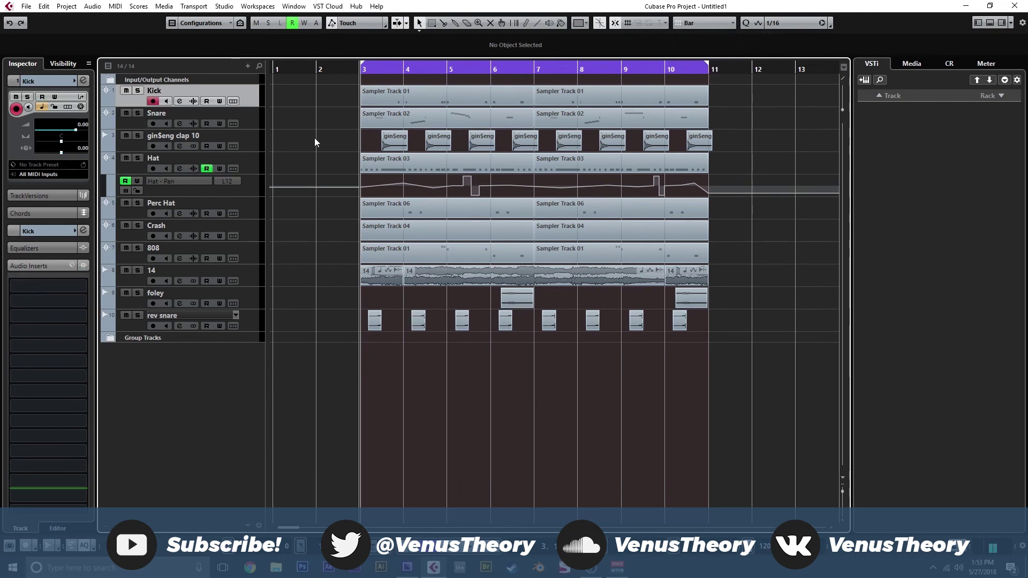
pyautogui.hscroll(1, 336, 135)
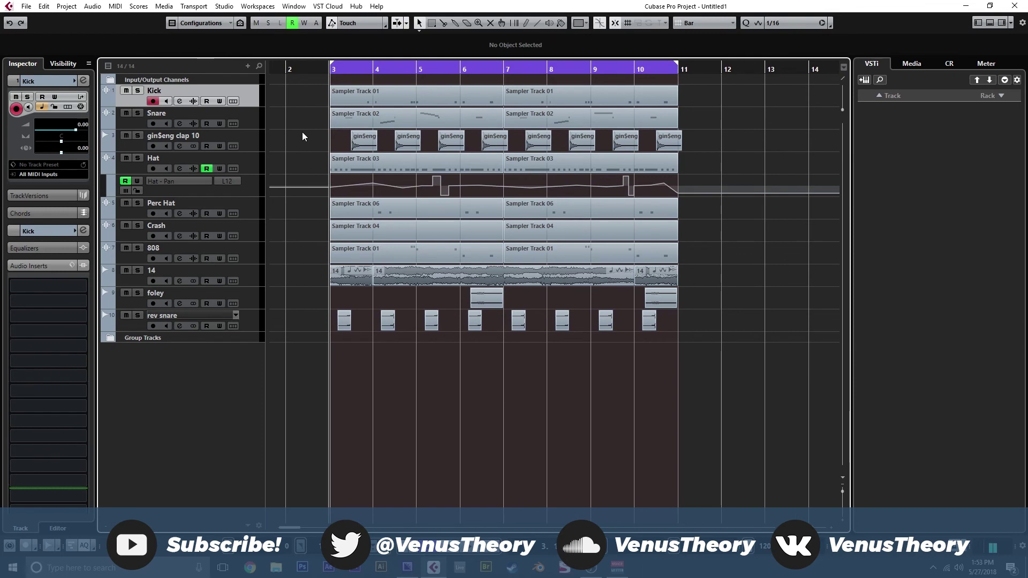
pyautogui.hscroll(-1, 363, 149)
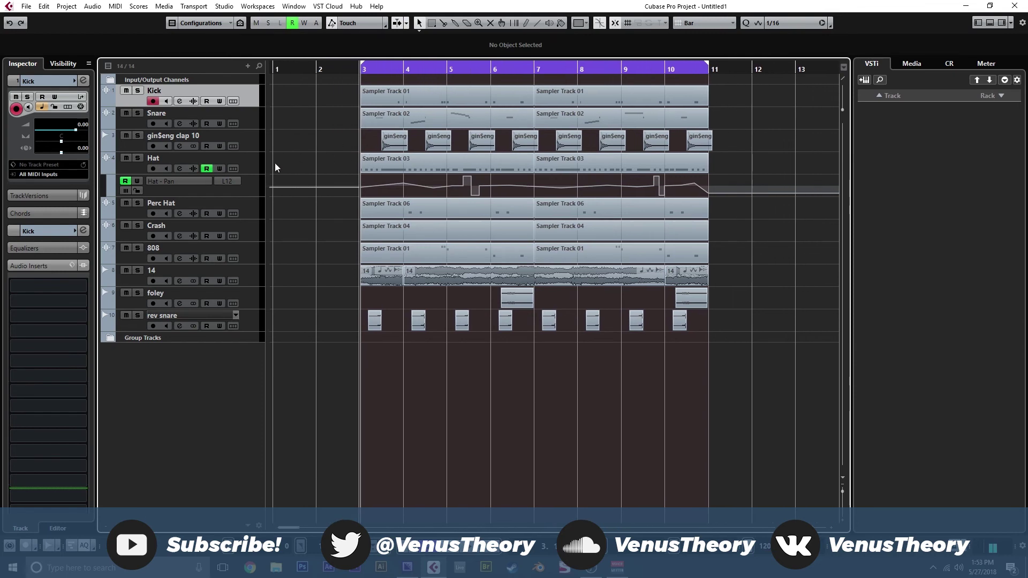